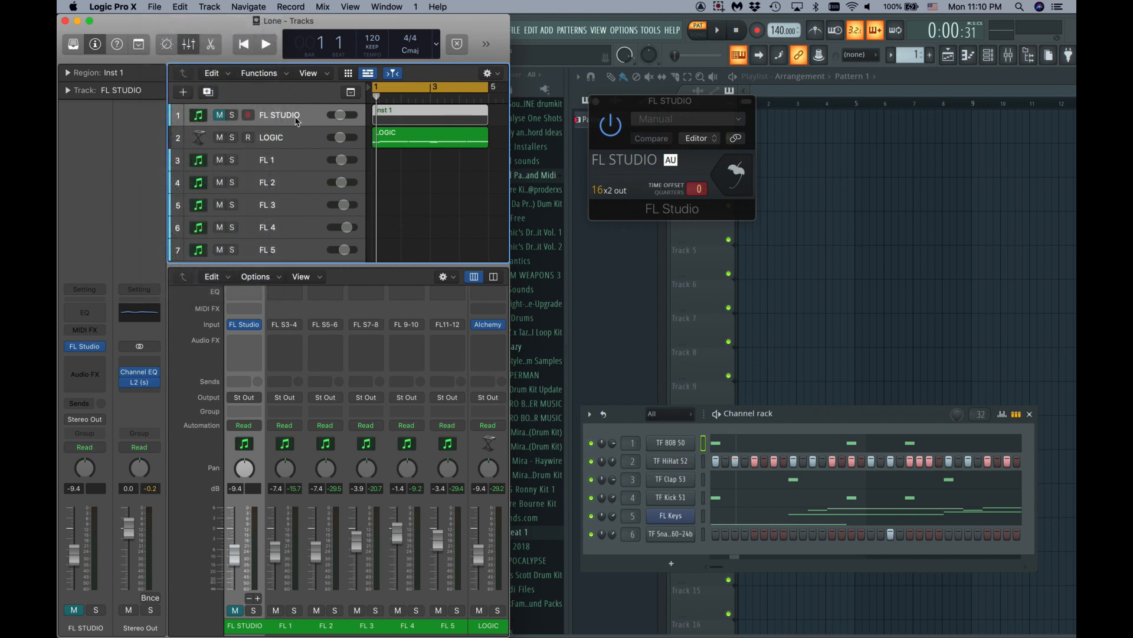
pyautogui.click(101, 347)
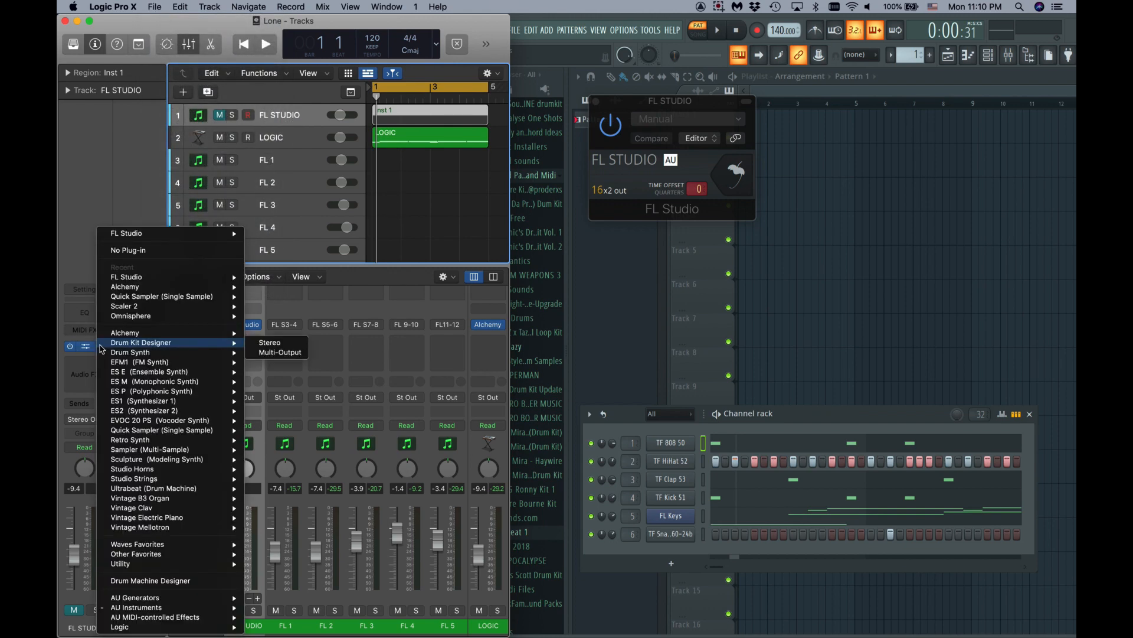
pyautogui.moveTo(146, 608)
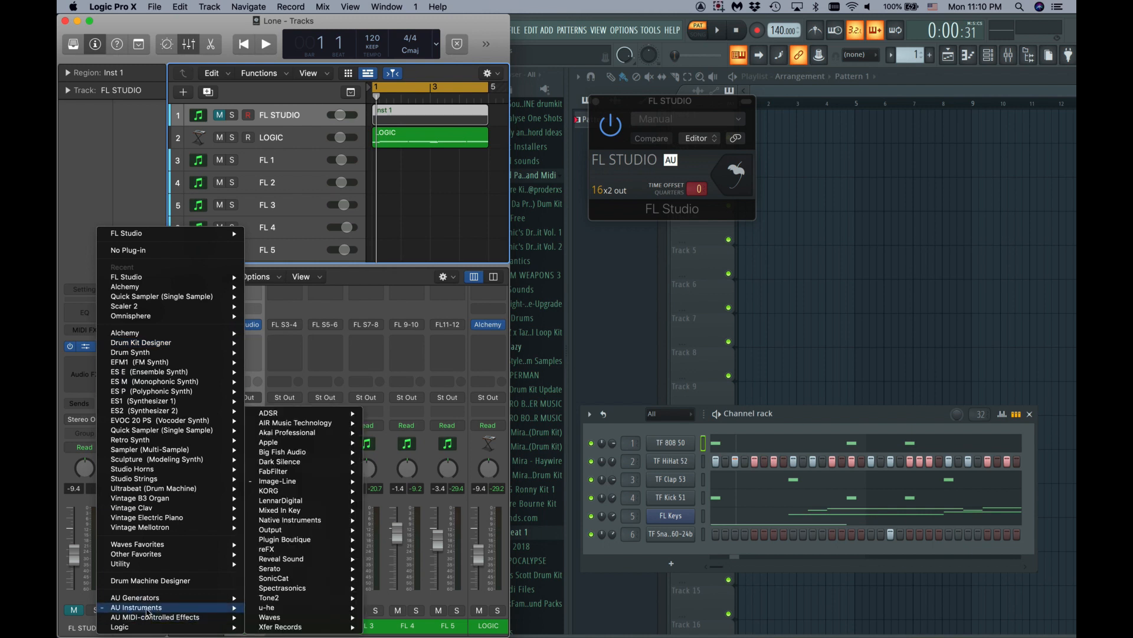
pyautogui.moveTo(294, 484)
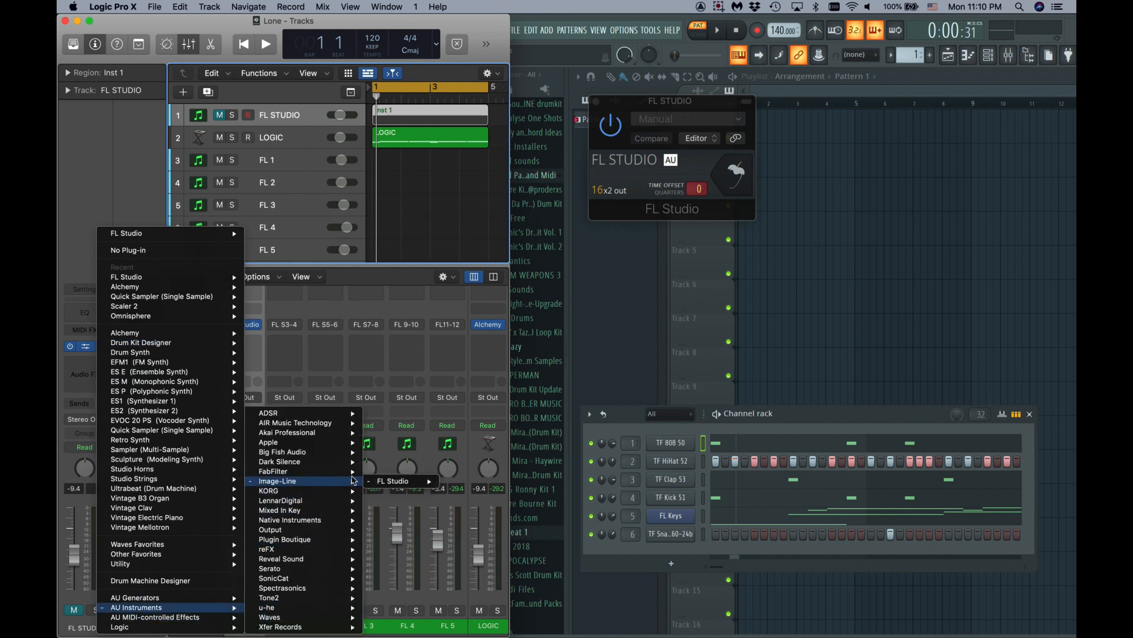
pyautogui.moveTo(392, 481)
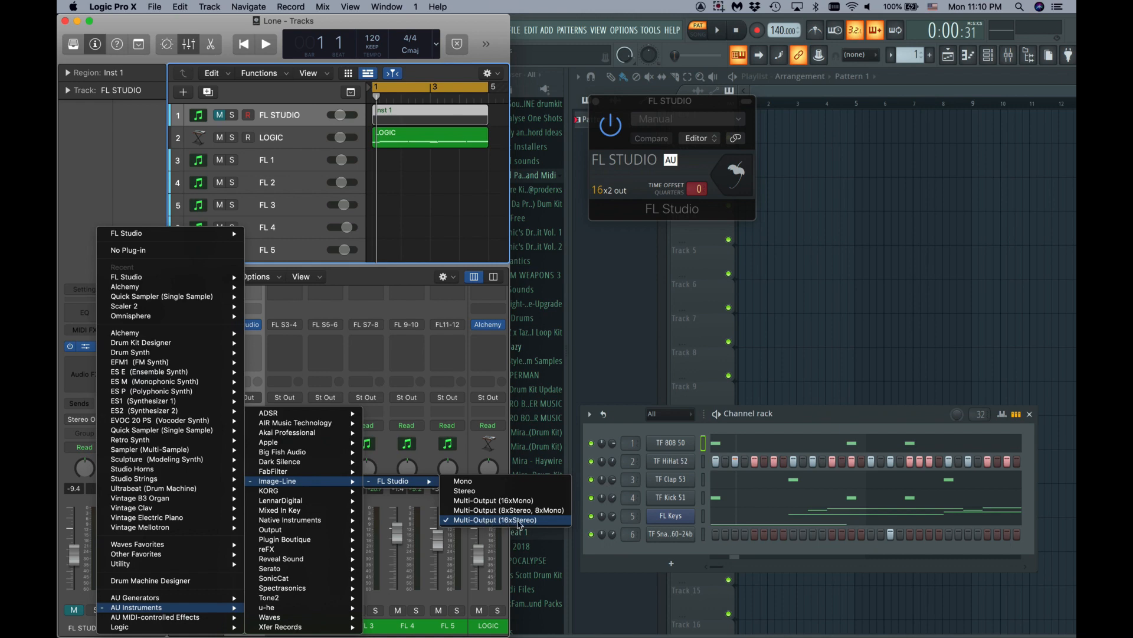
pyautogui.click(418, 214)
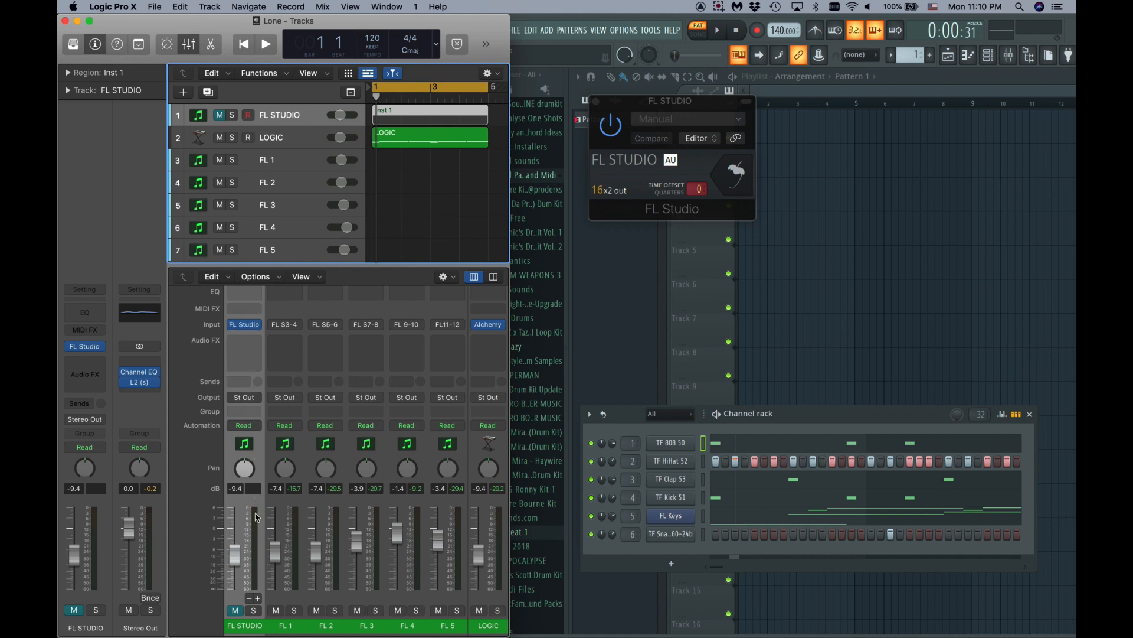
# - Toggle the FL STUDIO channel's mute on and off, leaving it muted
pyautogui.click(235, 609)
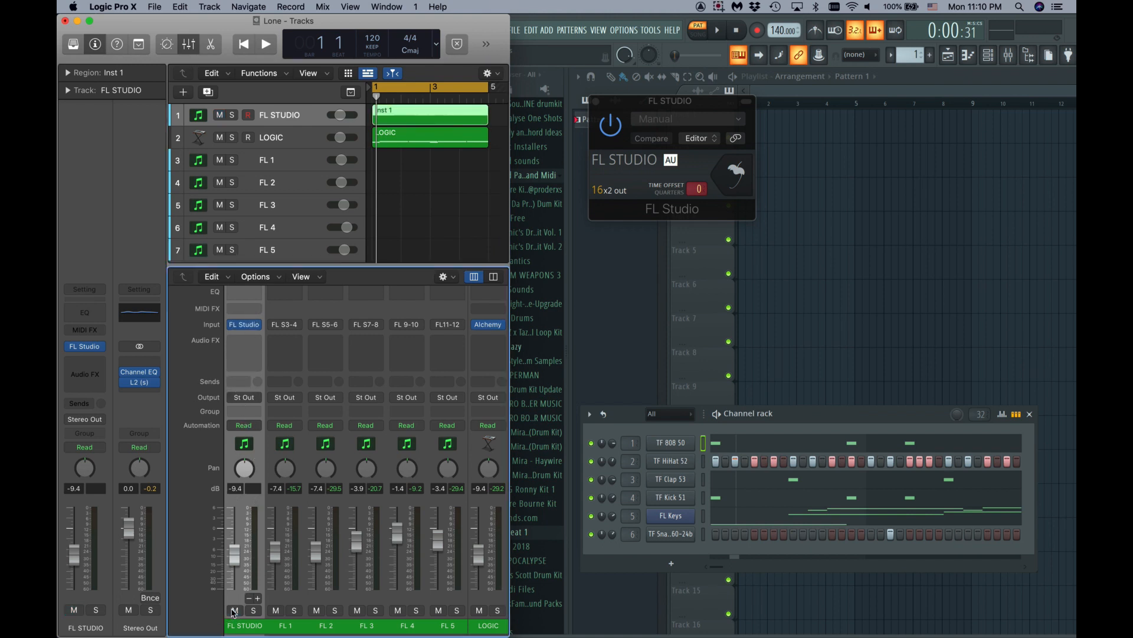
pyautogui.click(235, 609)
pyautogui.click(236, 610)
pyautogui.click(235, 610)
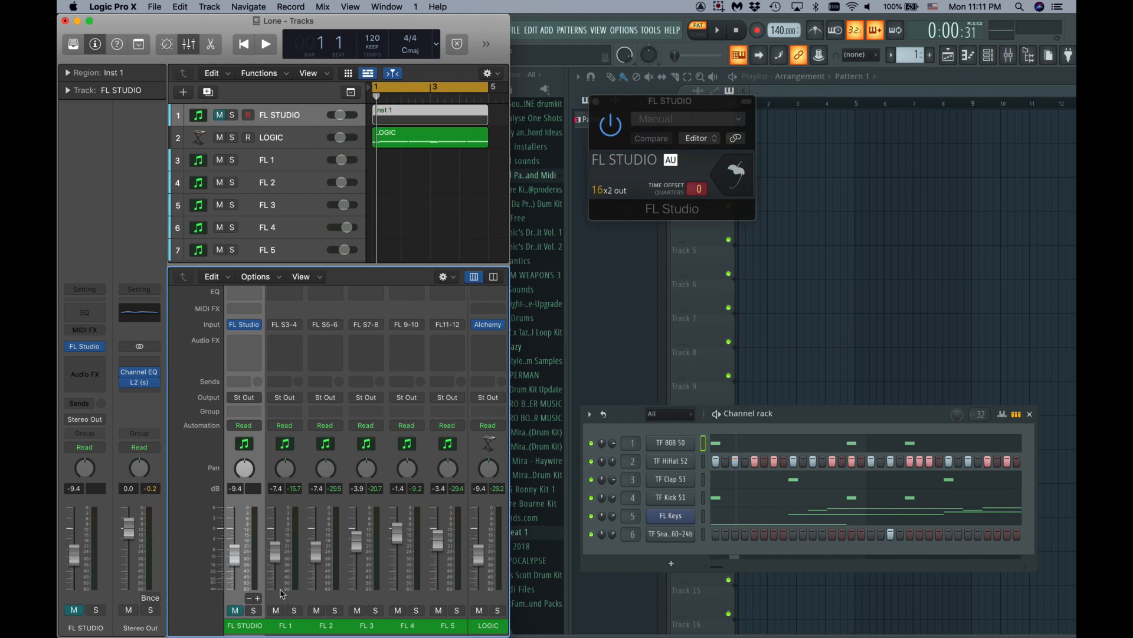
# - Rename the FL 1 channel to Aux 1 and start playback
pyautogui.click(289, 628)
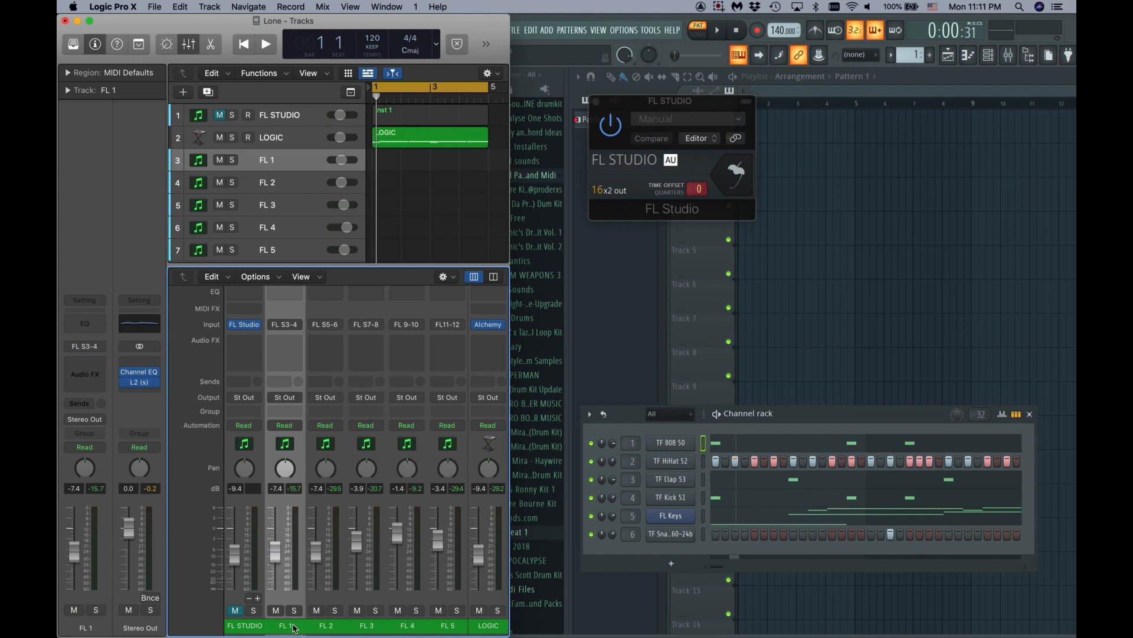
pyautogui.doubleClick(289, 627)
pyautogui.write('Aux')
pyautogui.press('Return')
pyautogui.press('space')
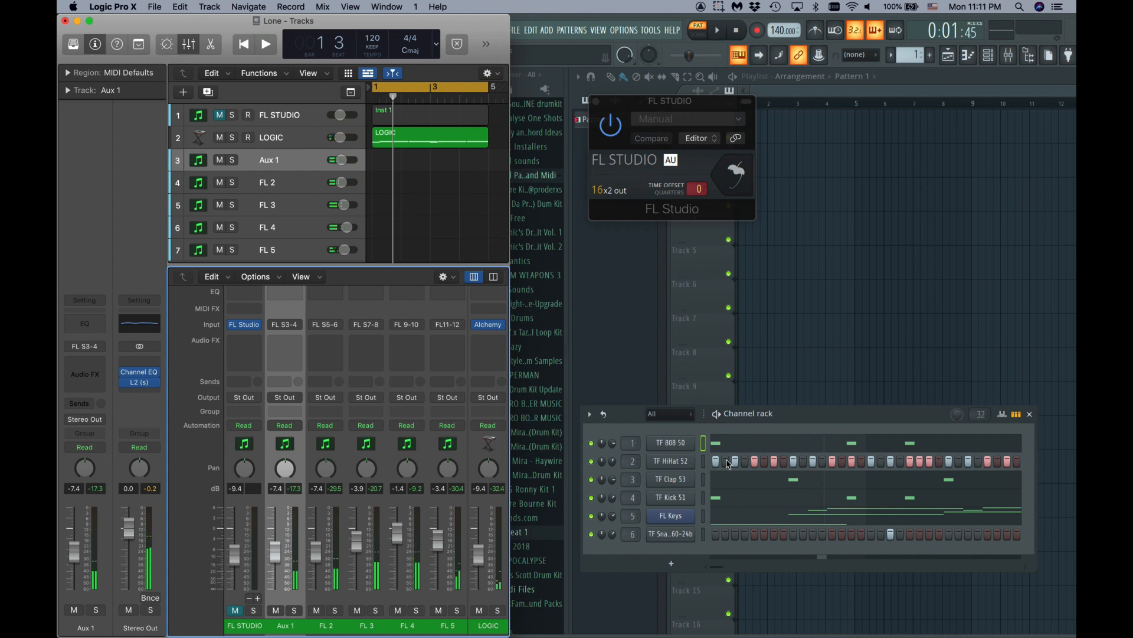
pyautogui.click(430, 210)
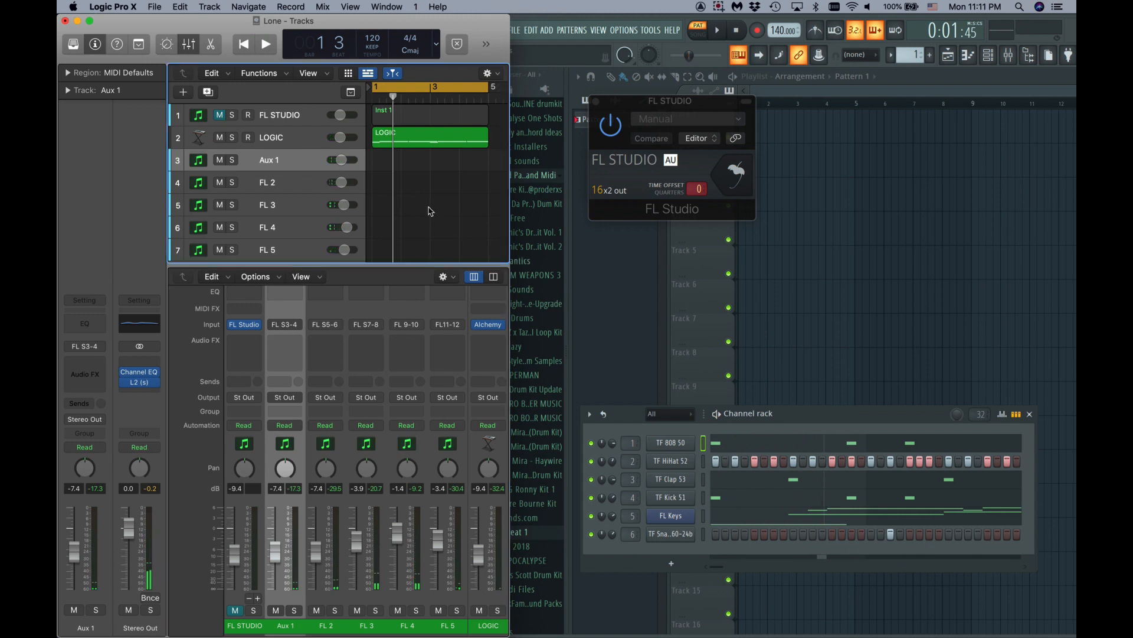
pyautogui.click(278, 137)
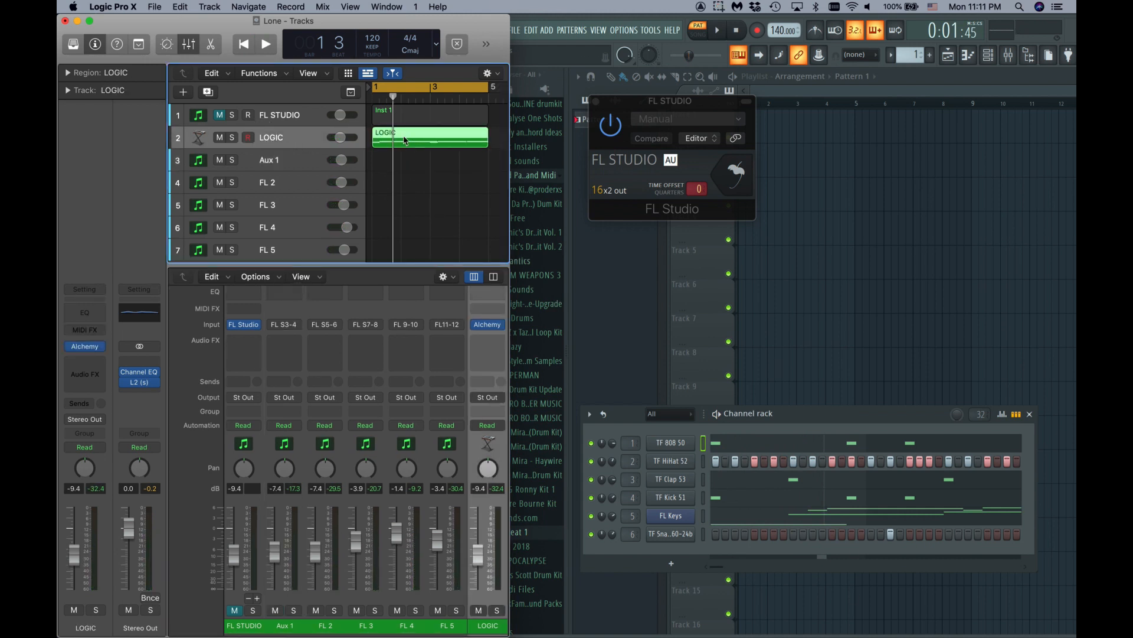
pyautogui.press('space')
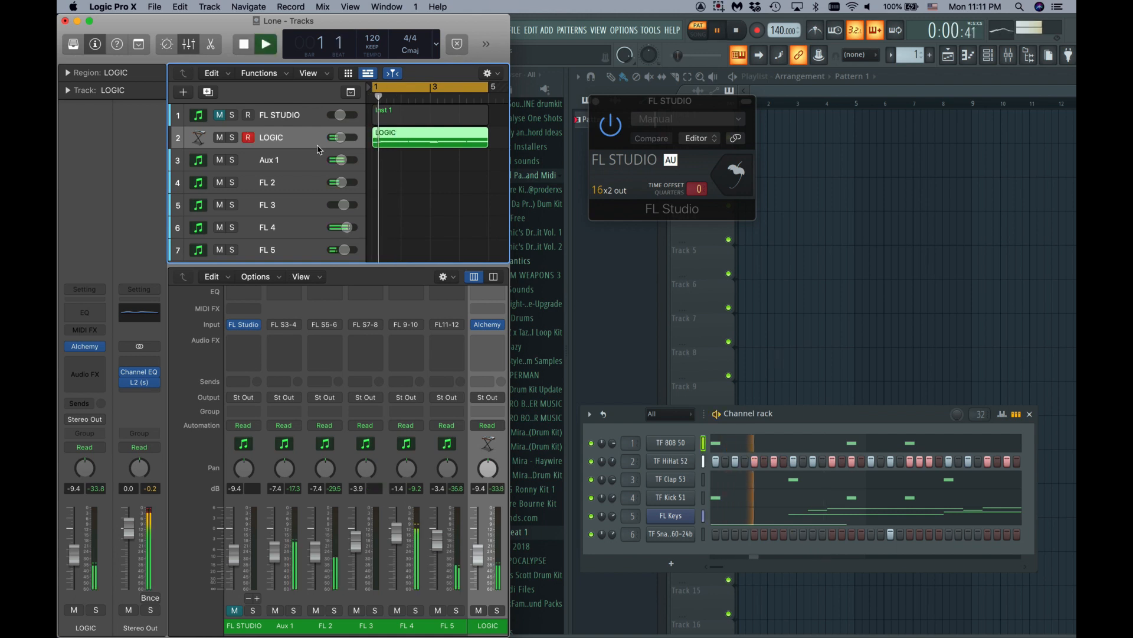
pyautogui.click(233, 137)
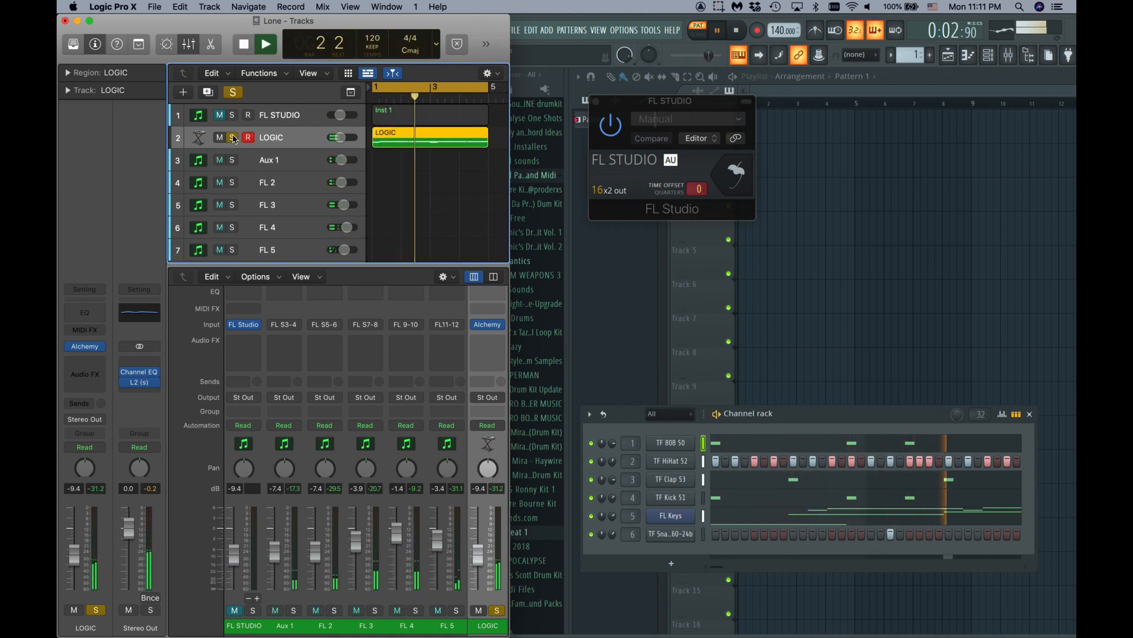
pyautogui.click(233, 138)
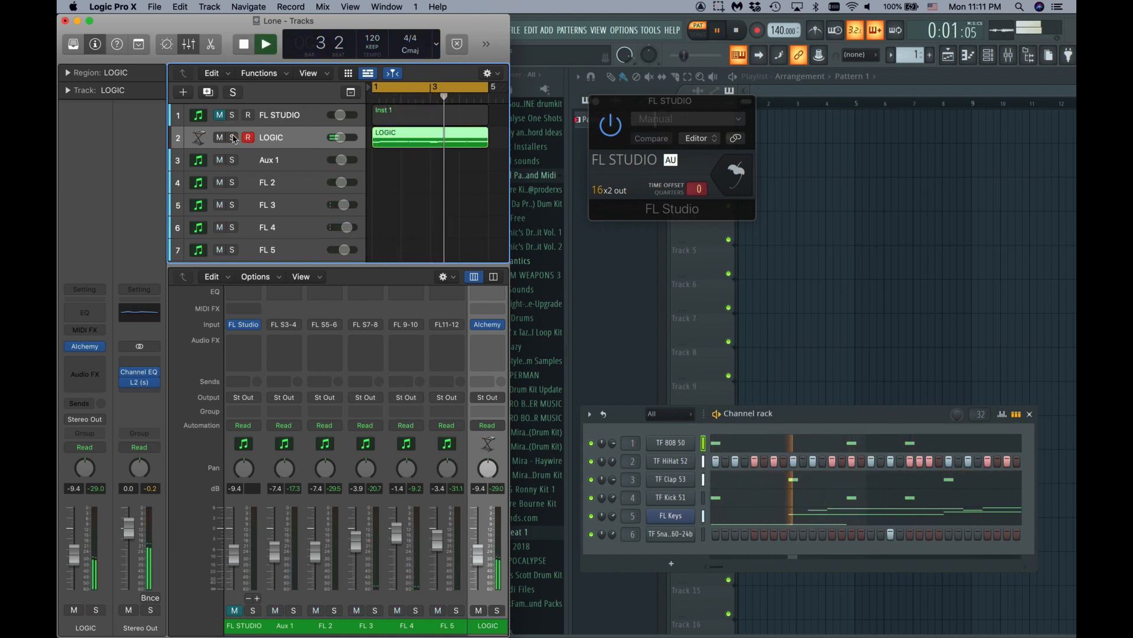
pyautogui.press('space')
pyautogui.click(394, 229)
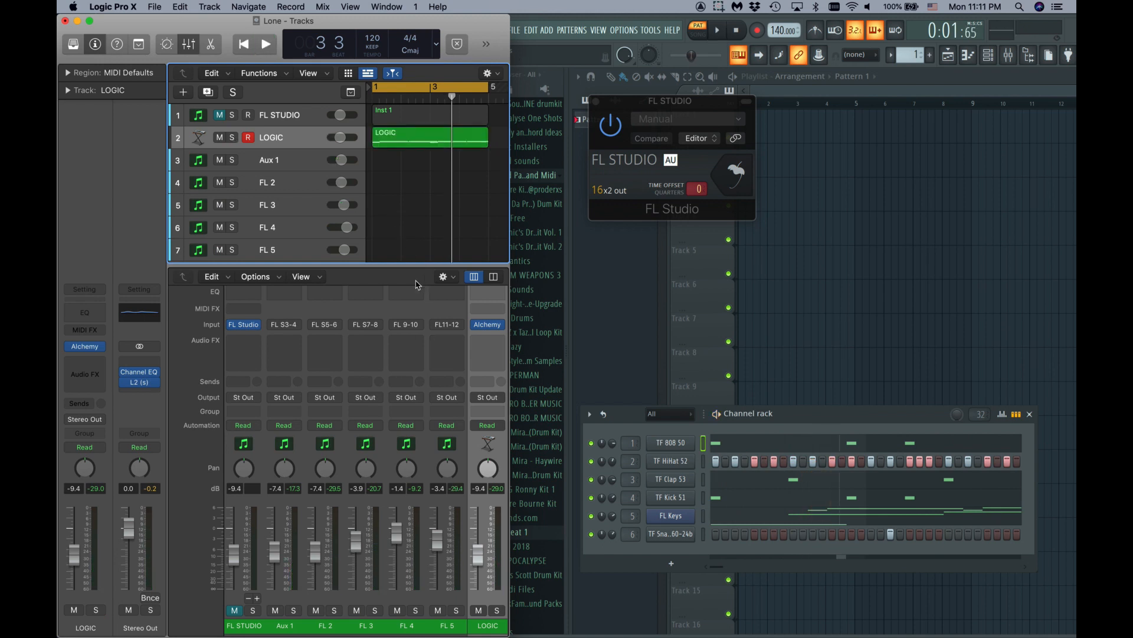
pyautogui.press('space')
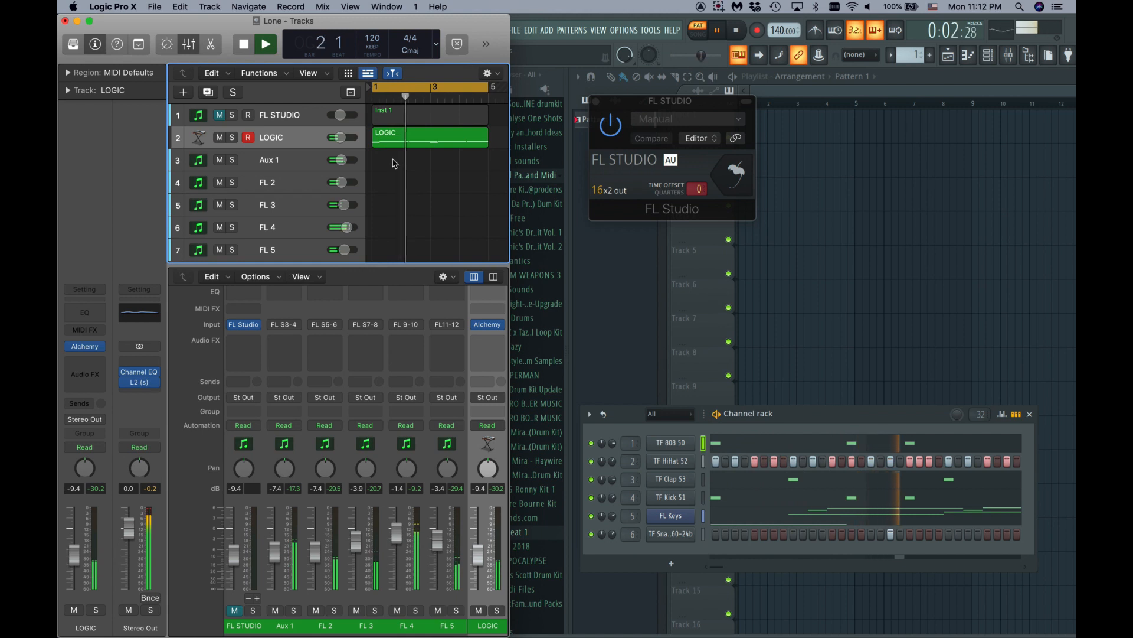
pyautogui.press('space')
pyautogui.moveTo(388, 86); pyautogui.dragTo(426, 121)
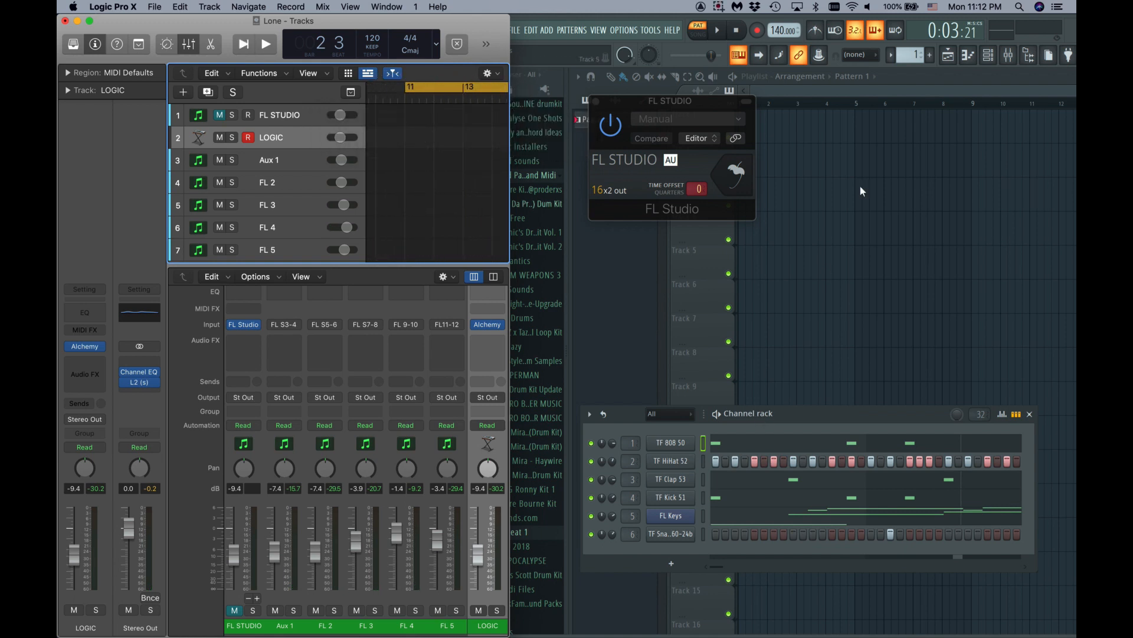
# - Place Pattern 1 on Track 1 of FL Studio's playlist and play it
pyautogui.moveTo(625, 414); pyautogui.dragTo(634, 410)
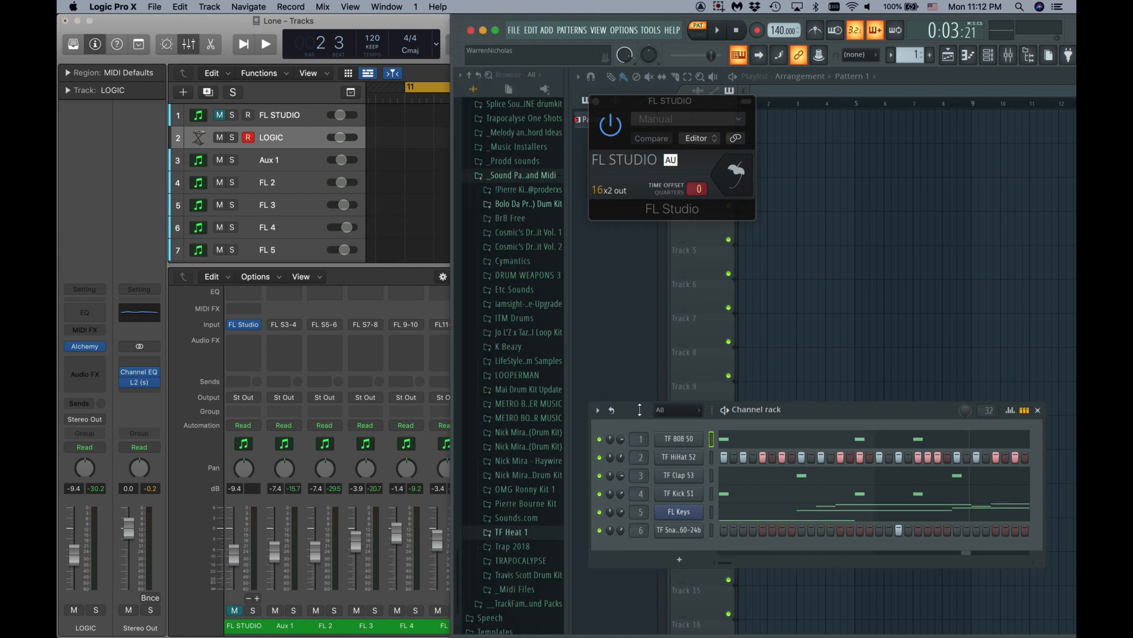
pyautogui.moveTo(659, 103); pyautogui.dragTo(699, 229)
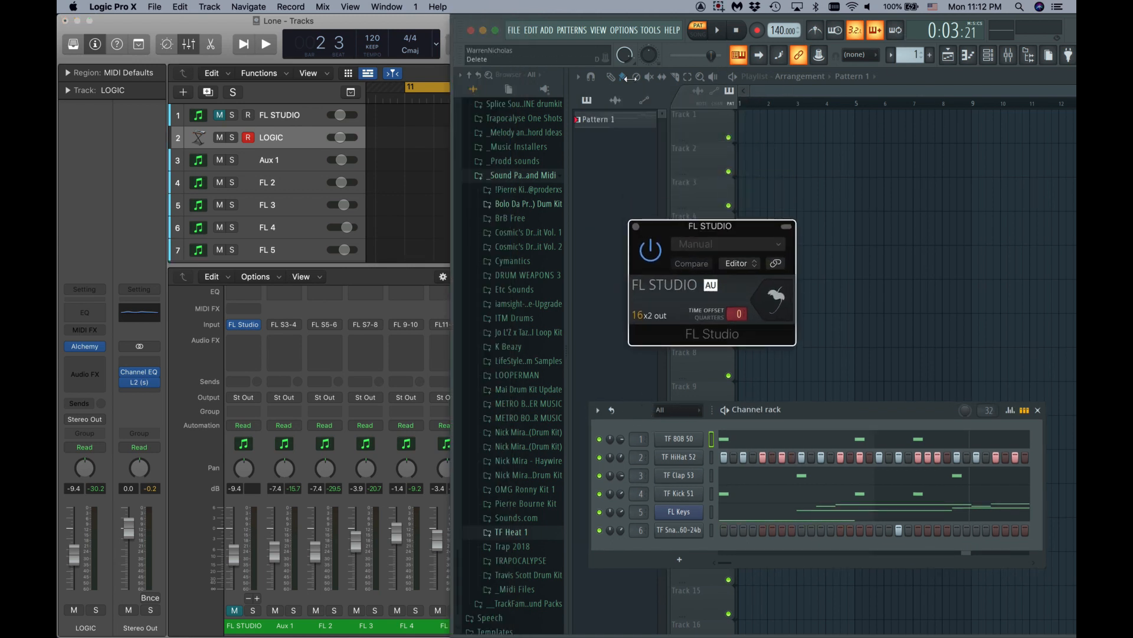
pyautogui.moveTo(614, 119); pyautogui.dragTo(749, 113)
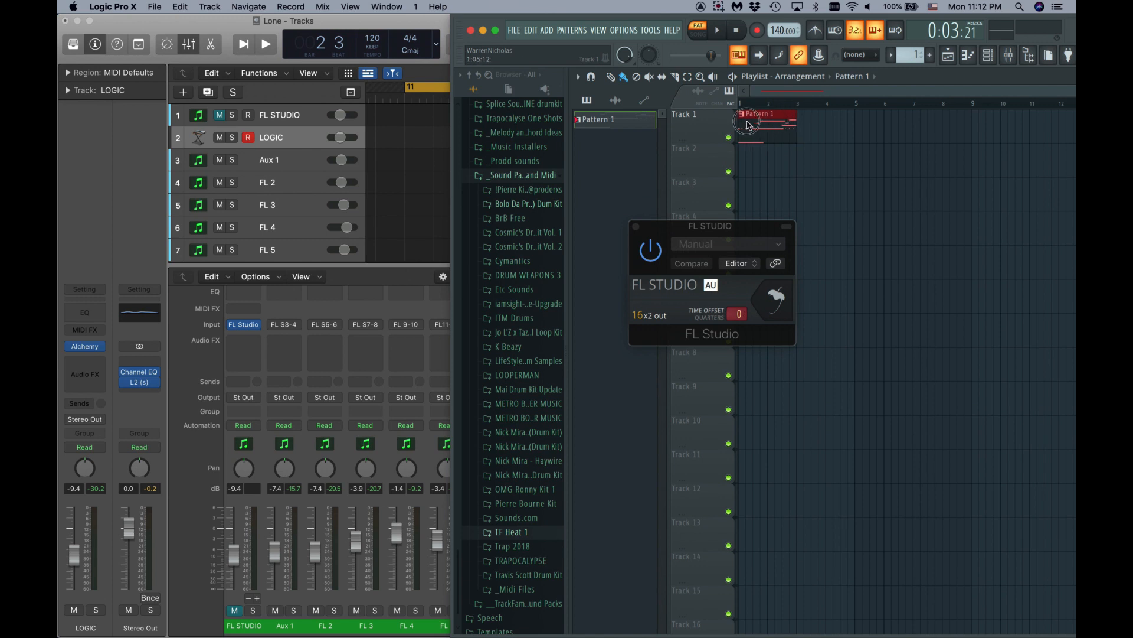
pyautogui.press('space')
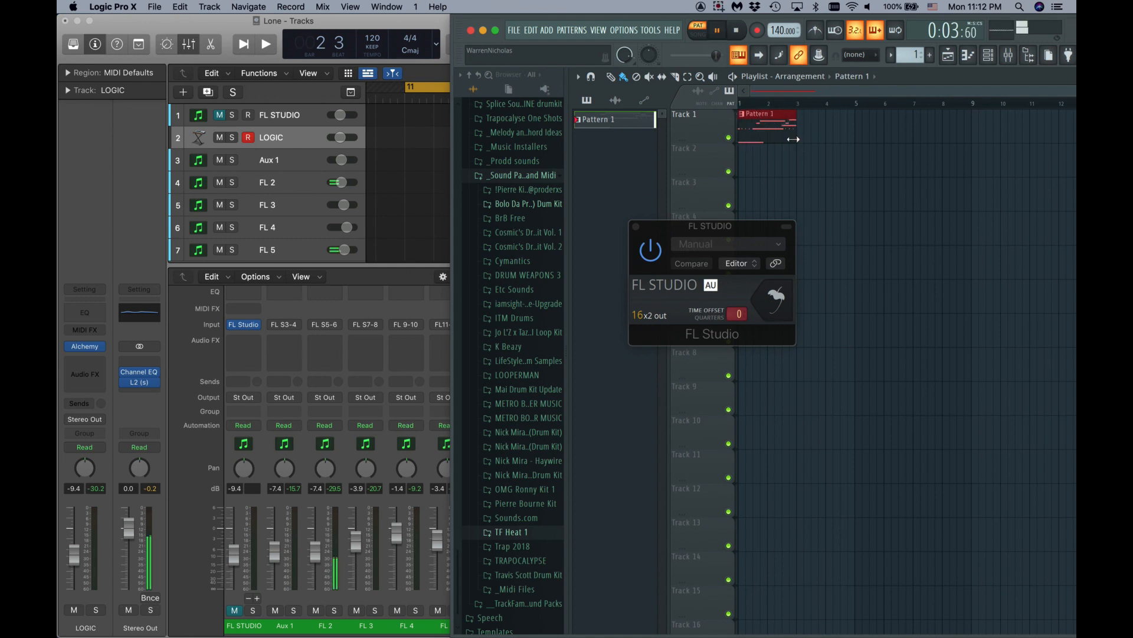
# - Switch FL Studio to song mode and test playback from Logic in sync
pyautogui.click(400, 154)
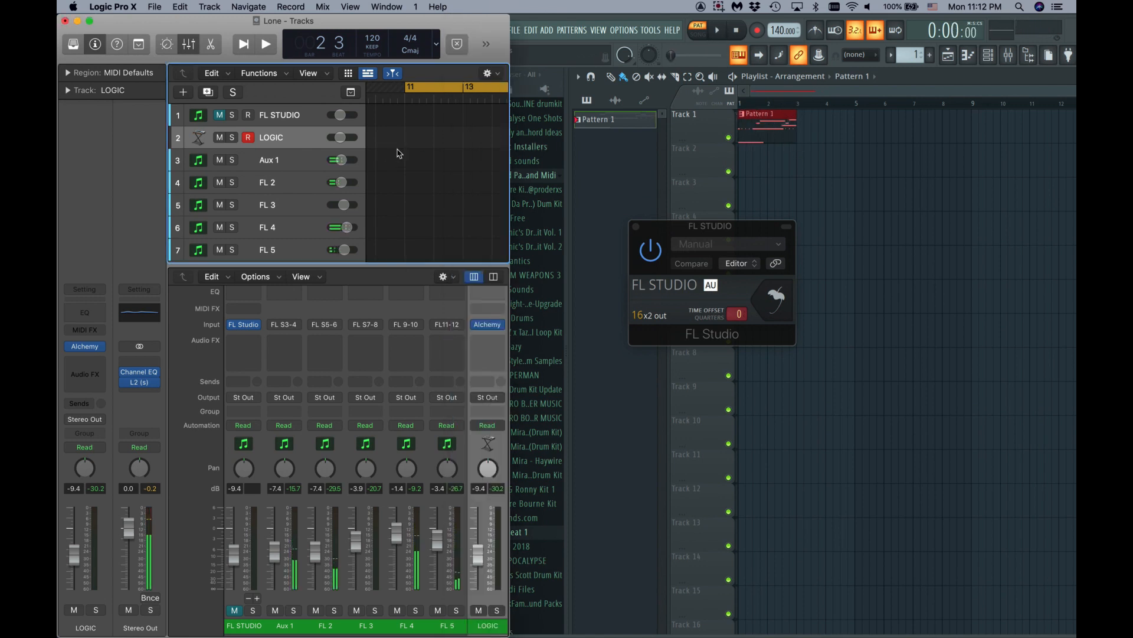
pyautogui.press('space')
pyautogui.press('space')
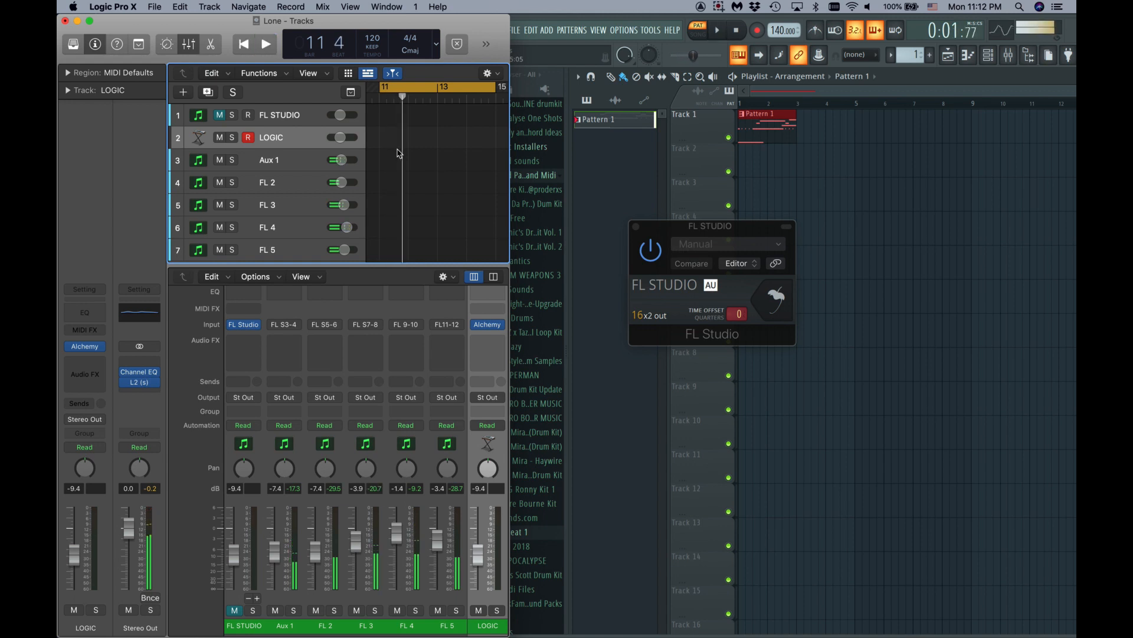
pyautogui.click(700, 32)
pyautogui.press('space')
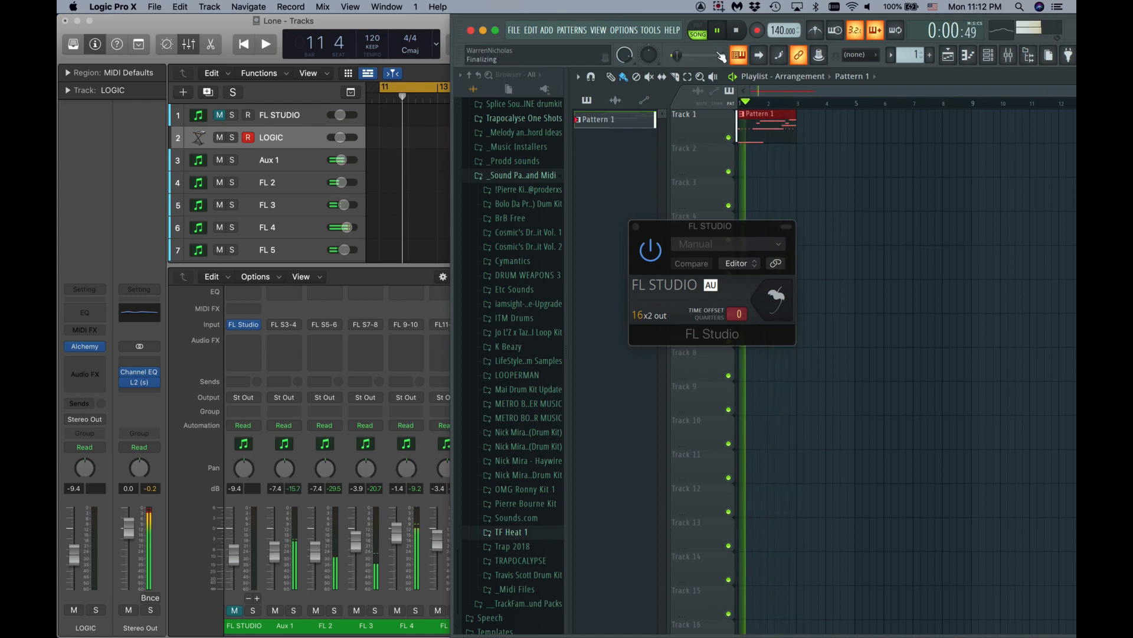
pyautogui.click(424, 171)
pyautogui.press('space')
pyautogui.press('space')
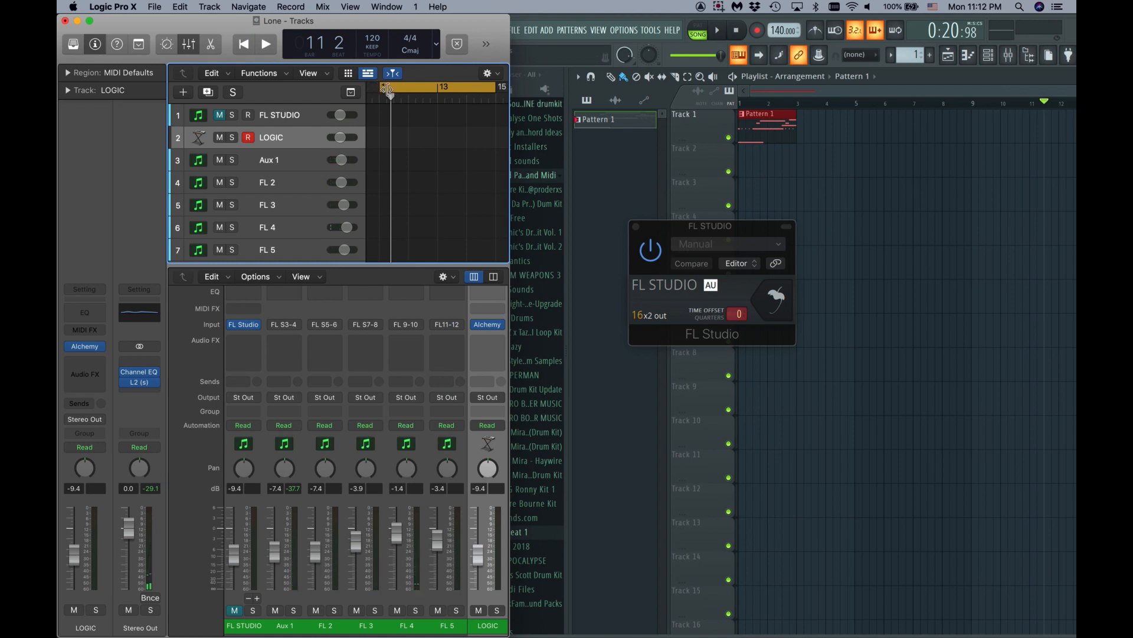
pyautogui.press('space')
pyautogui.press('space')
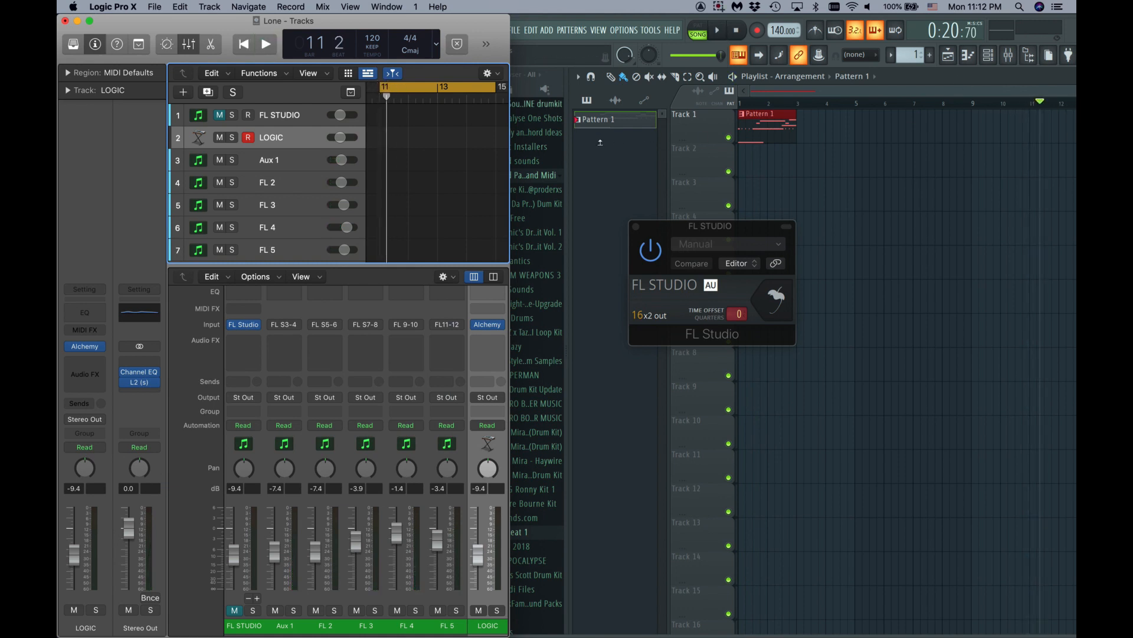
# - Replay the project in Logic from bar 1, then stop
pyautogui.hscroll(-1, 394, 199)
pyautogui.hscroll(-3, 393, 199)
pyautogui.hscroll(3, 393, 198)
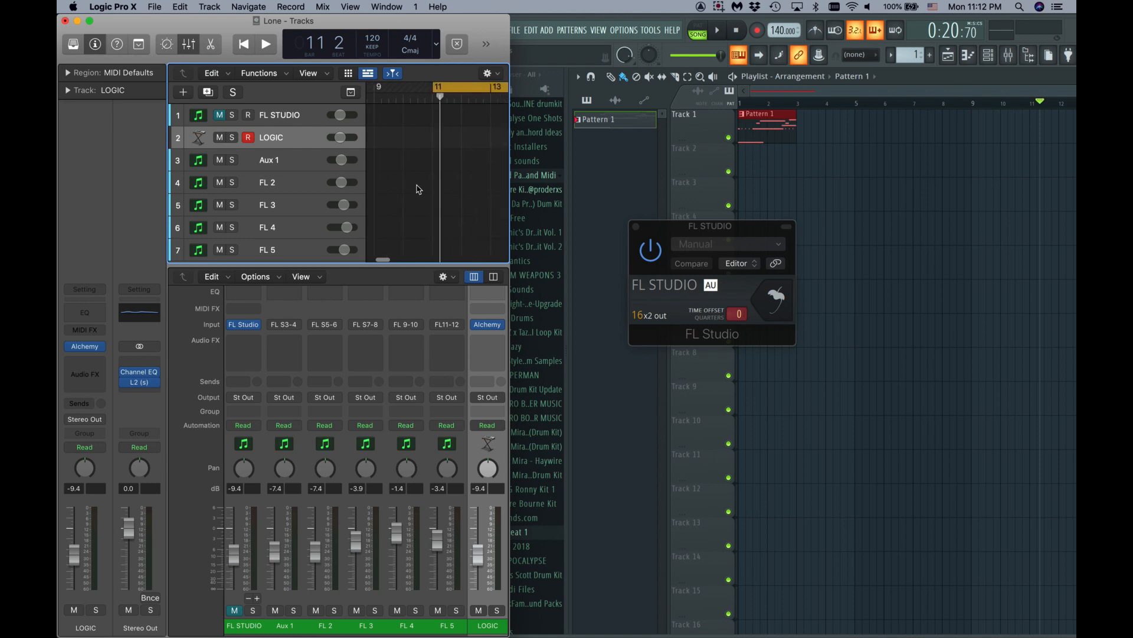
pyautogui.moveTo(464, 85); pyautogui.dragTo(404, 87)
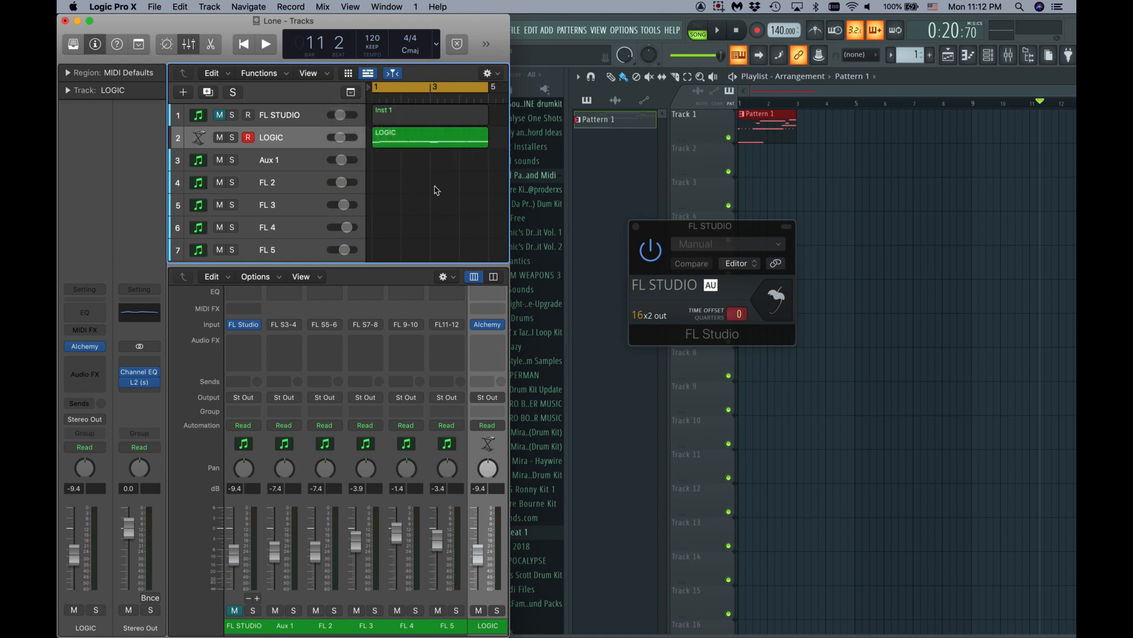
pyautogui.press('space')
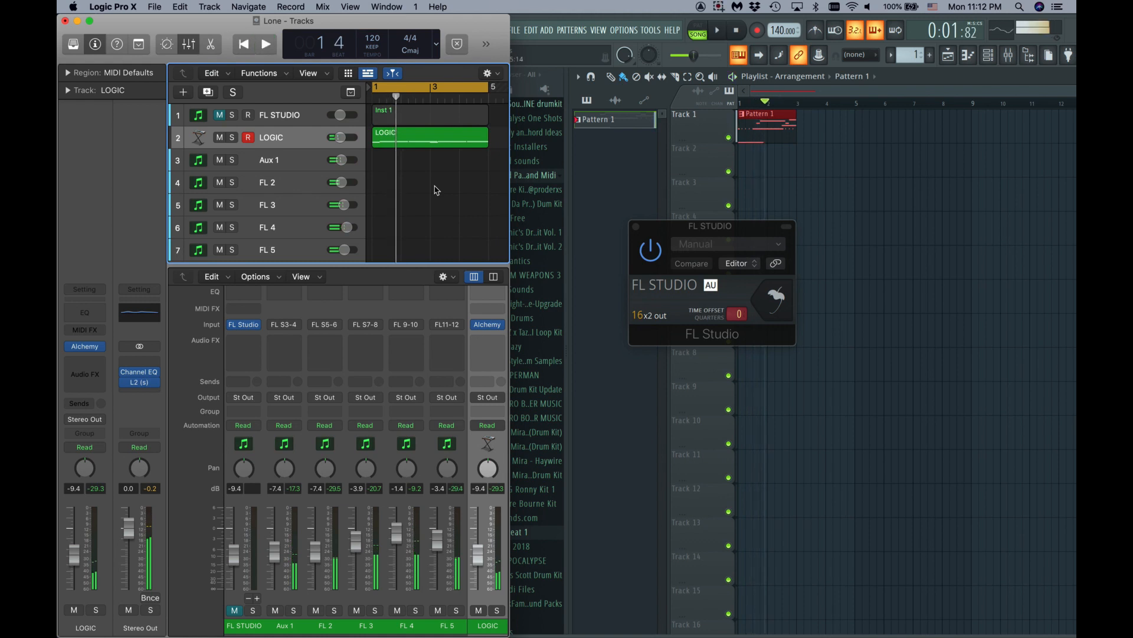
pyautogui.click(266, 47)
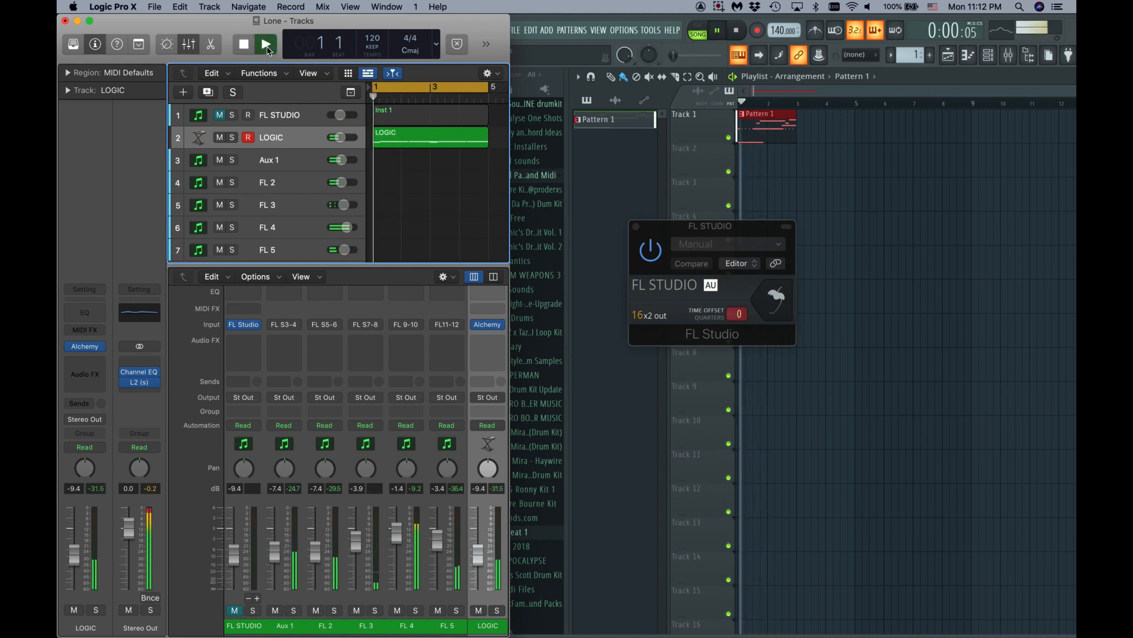
pyautogui.press('space')
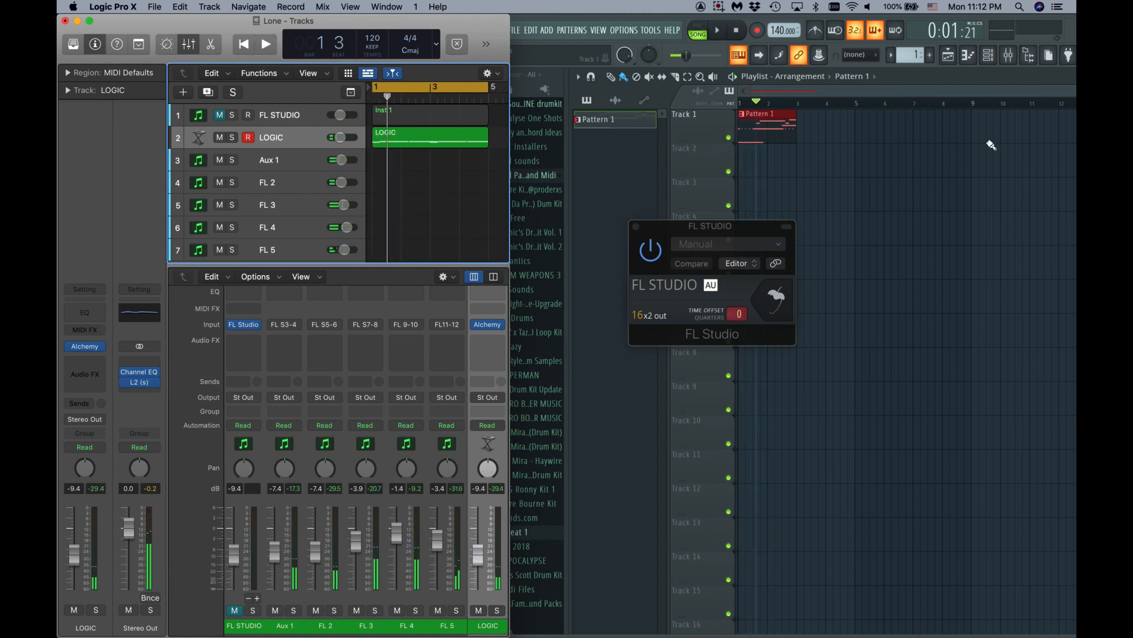
# - Play the pattern in FL Studio and stop back at the start
pyautogui.click(951, 81)
pyautogui.click(718, 30)
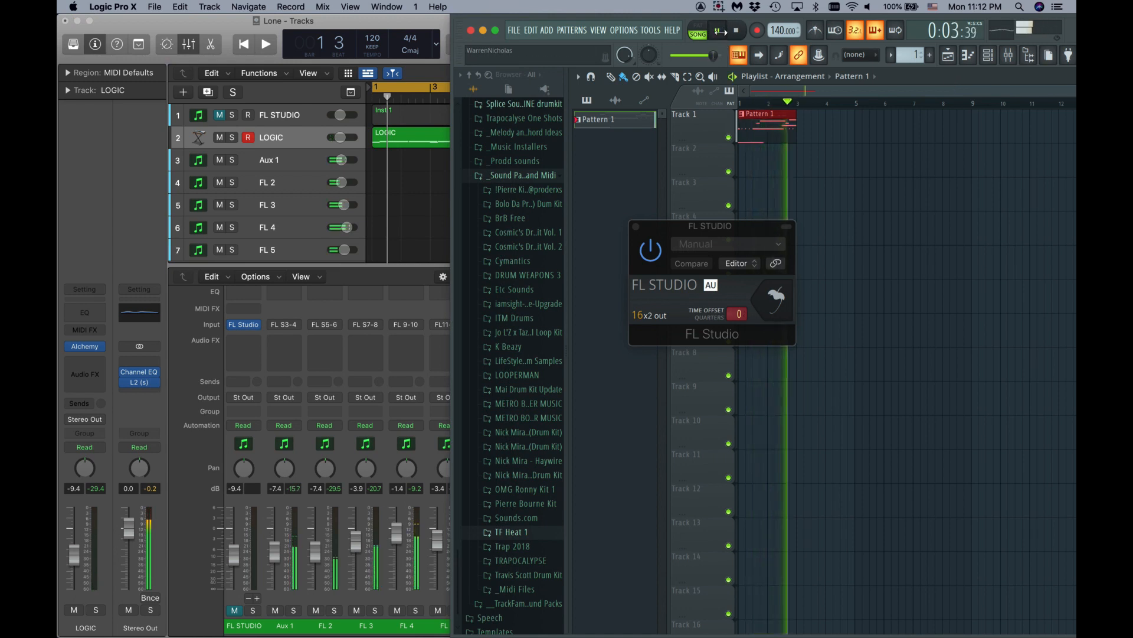
pyautogui.click(720, 32)
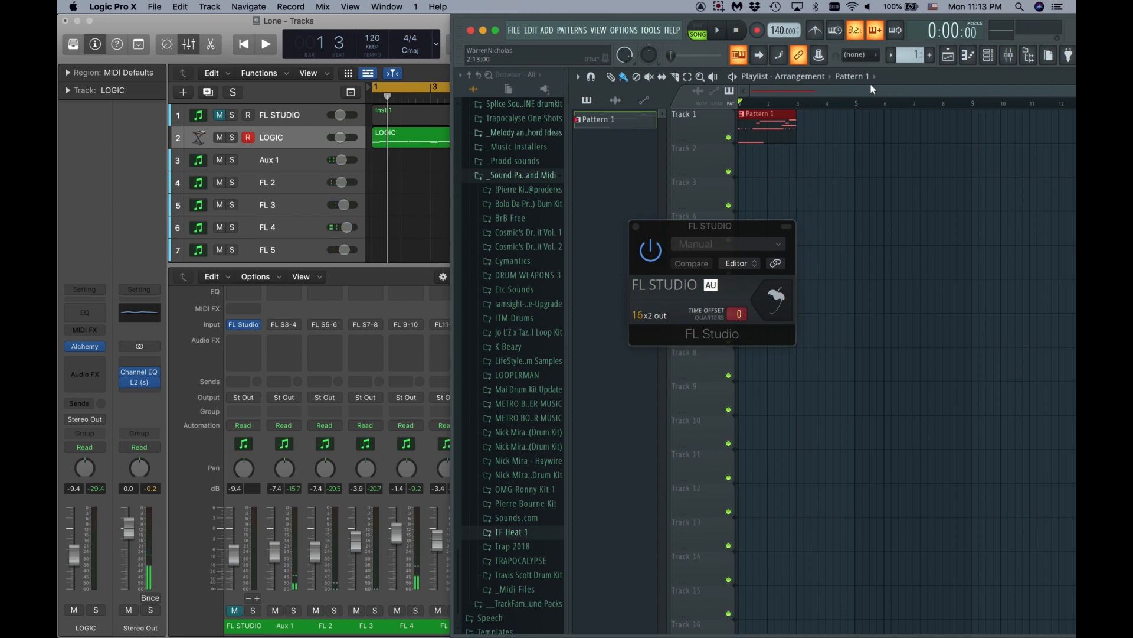
# - Open FL Studio's mixer beside Logic, with Logic's Aux 1 channel selected
pyautogui.click(1009, 55)
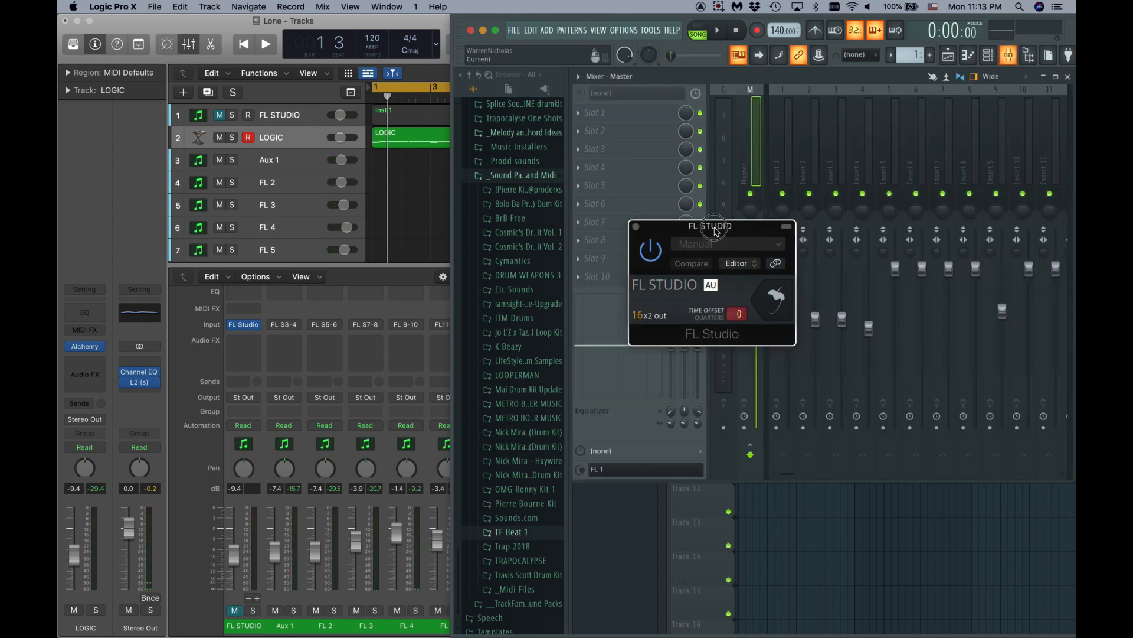
pyautogui.moveTo(717, 242); pyautogui.dragTo(832, 549)
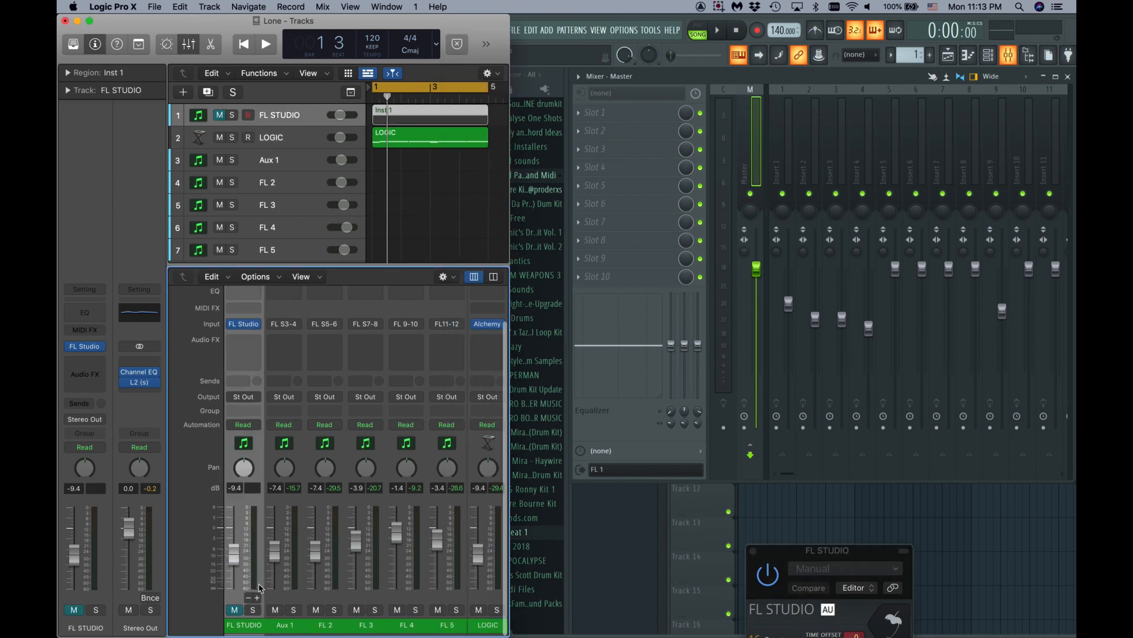
pyautogui.click(258, 601)
pyautogui.click(286, 625)
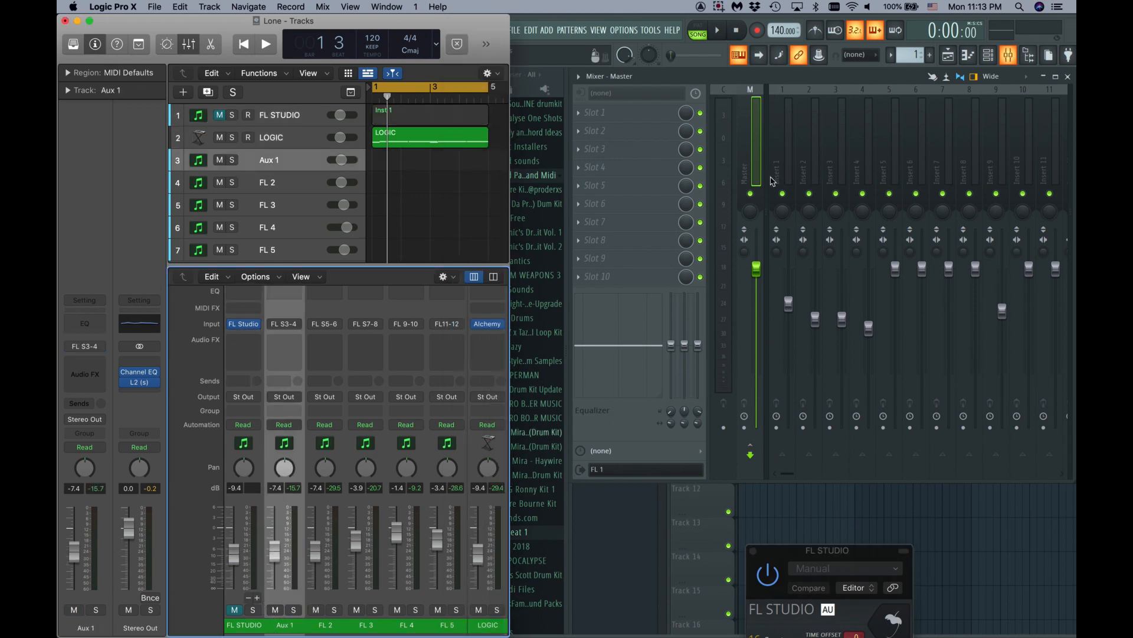
# - Check the audio output targets of mixer Inserts 1, 2 and 3
pyautogui.click(783, 90)
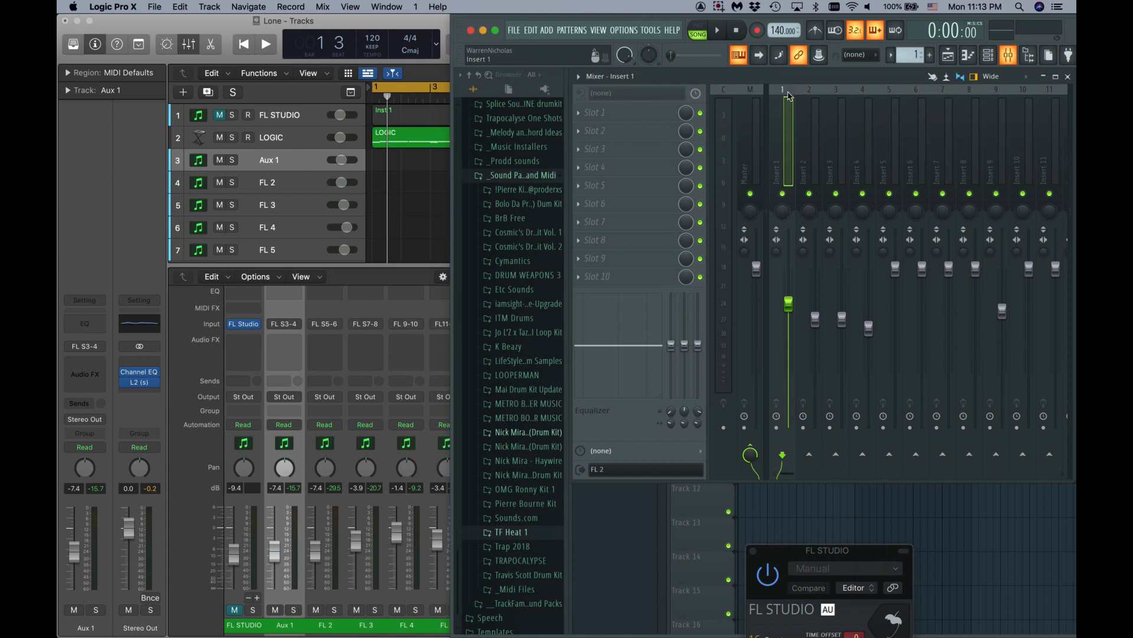
pyautogui.click(699, 469)
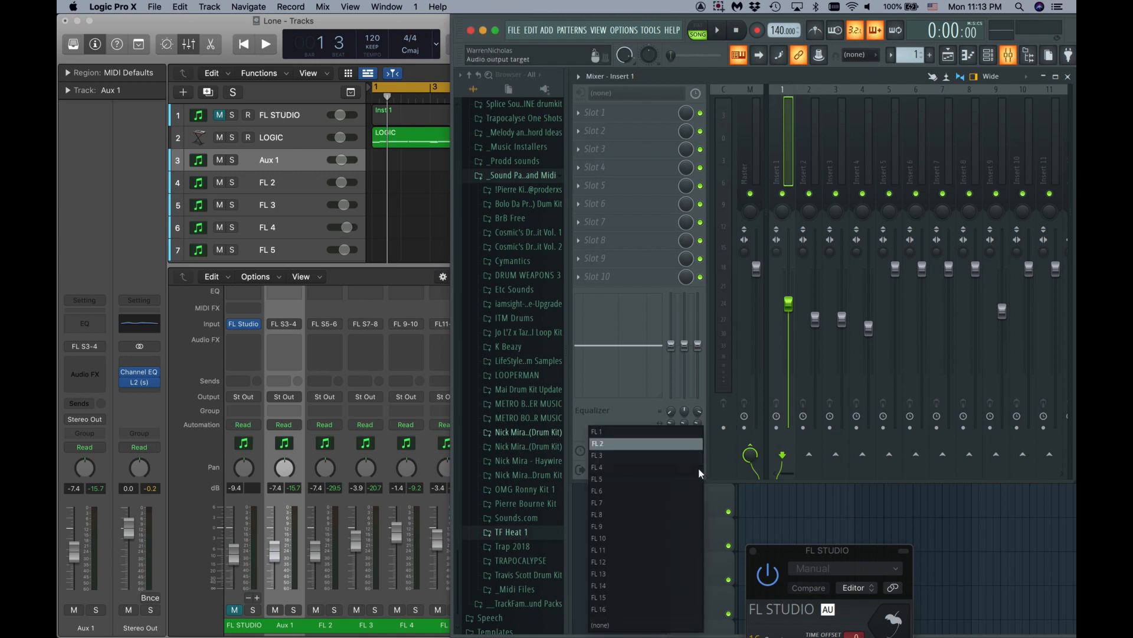
pyautogui.click(810, 87)
pyautogui.click(809, 87)
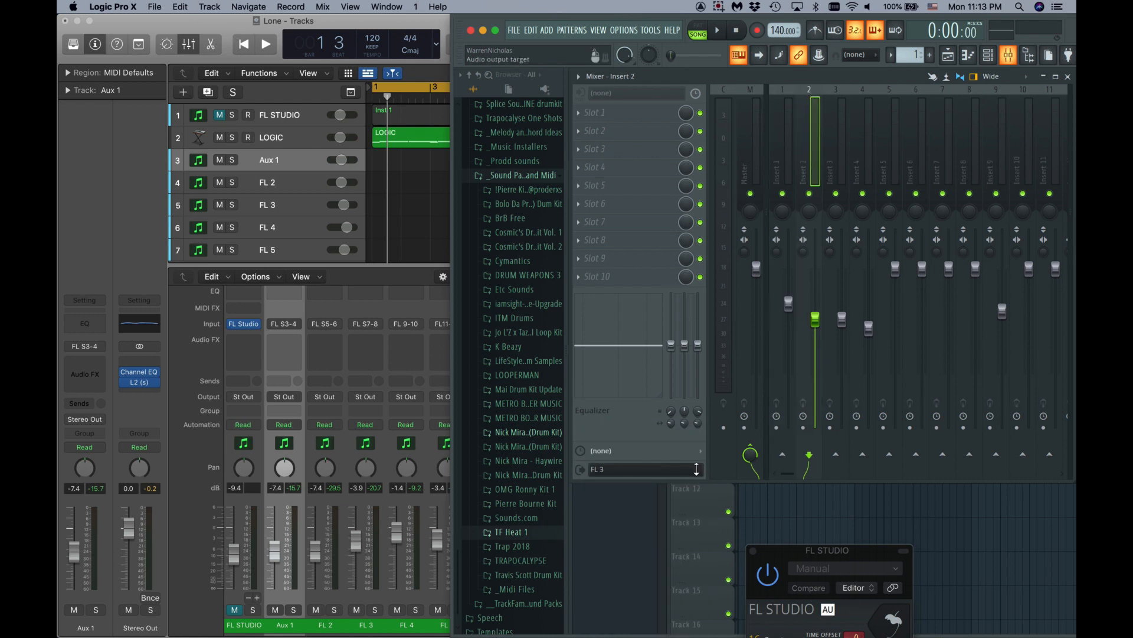
pyautogui.press('Right')
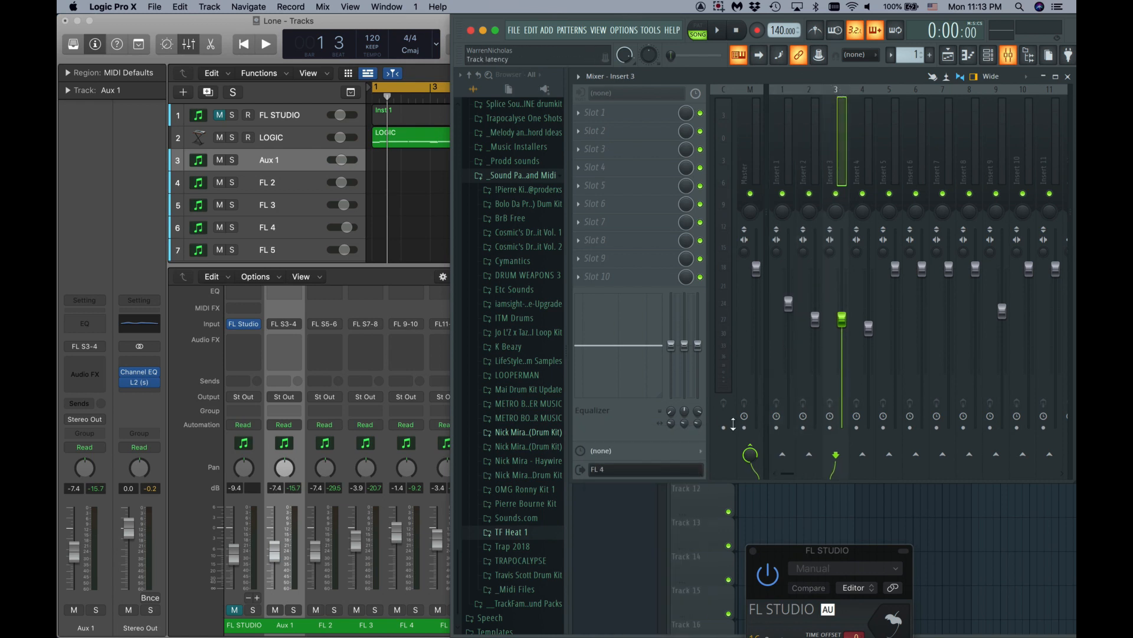
pyautogui.scroll(-3, 922, 133)
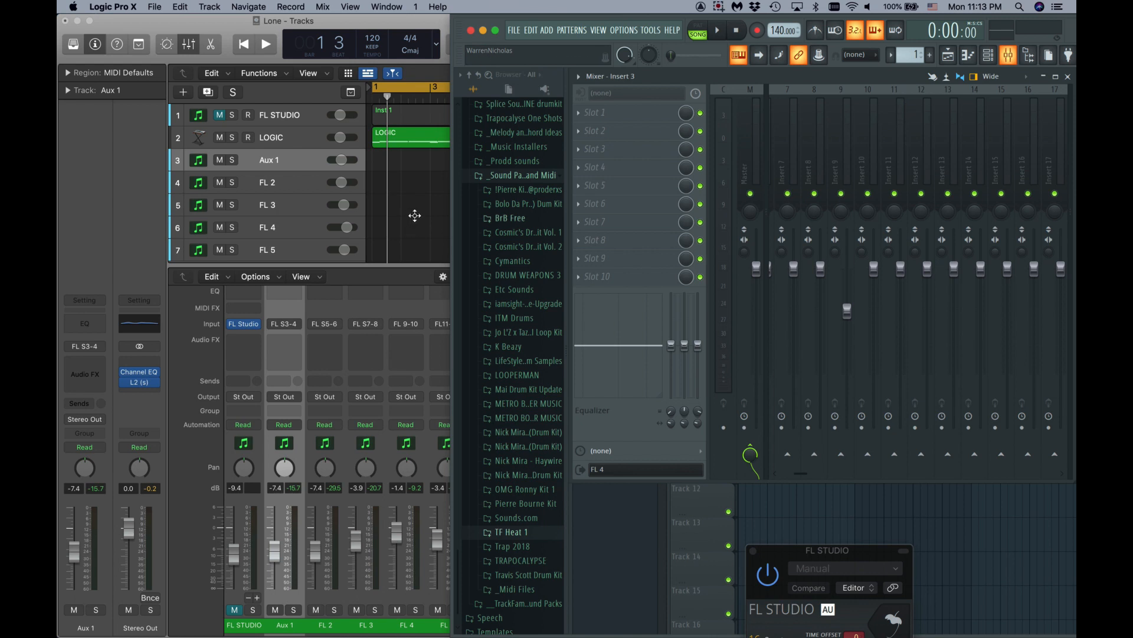
pyautogui.hscroll(-6, 837, 164)
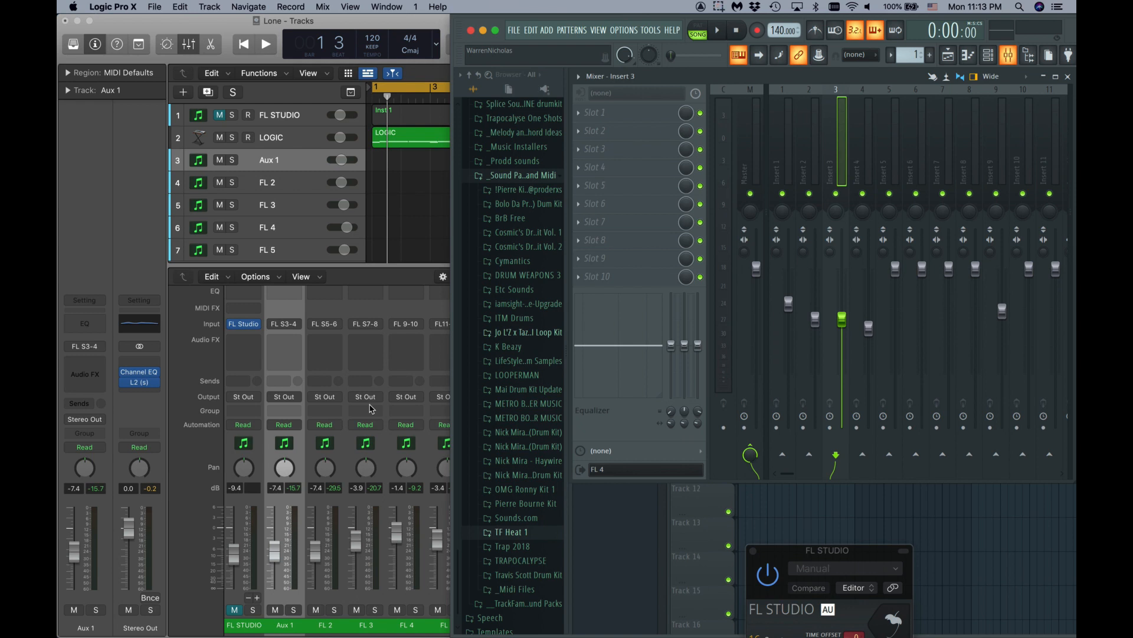
# - Bring the Logic Pro X project window back to the front
pyautogui.click(419, 217)
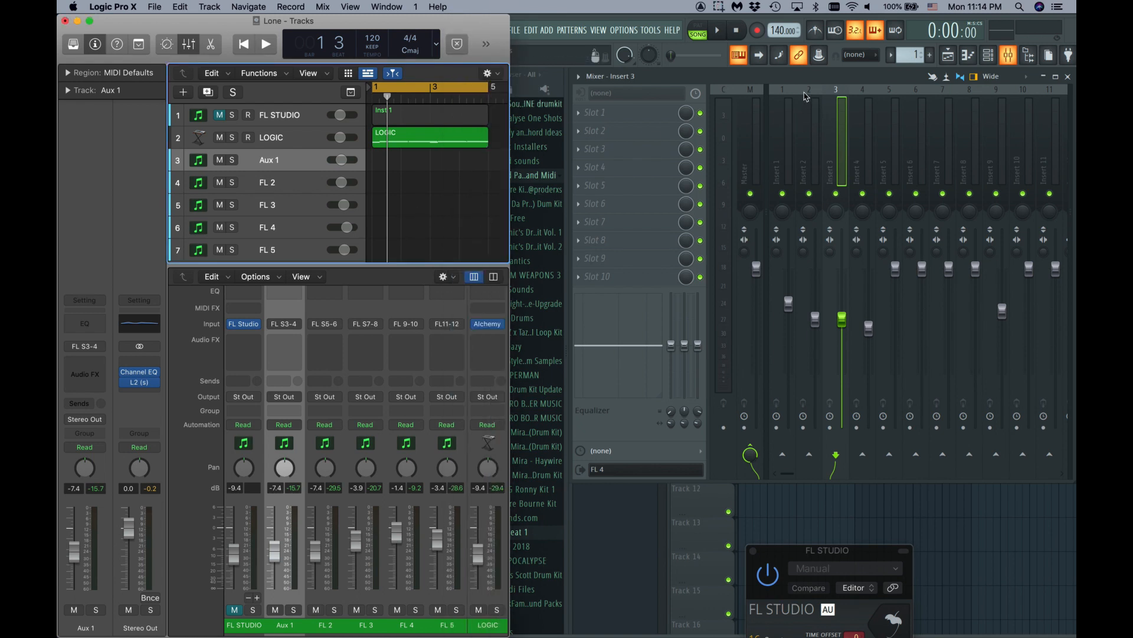
pyautogui.hscroll(2, 807, 97)
pyautogui.hscroll(-2, 806, 97)
# - Create new project Untitled 3 with one software instrument track renamed FL STUDIO
pyautogui.click(156, 6)
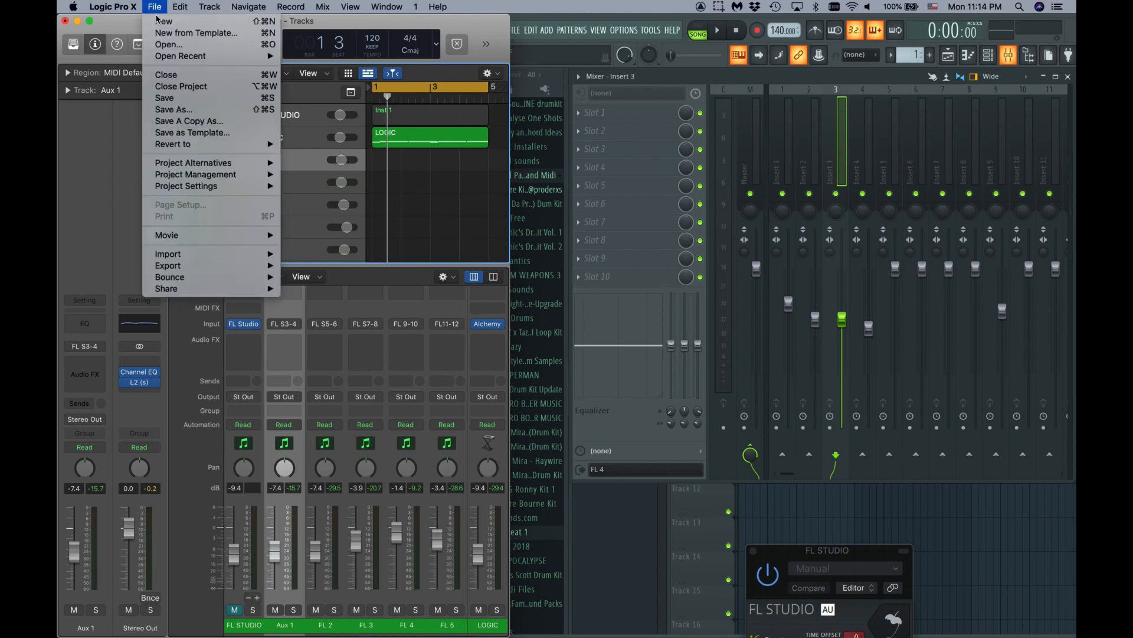
pyautogui.click(163, 22)
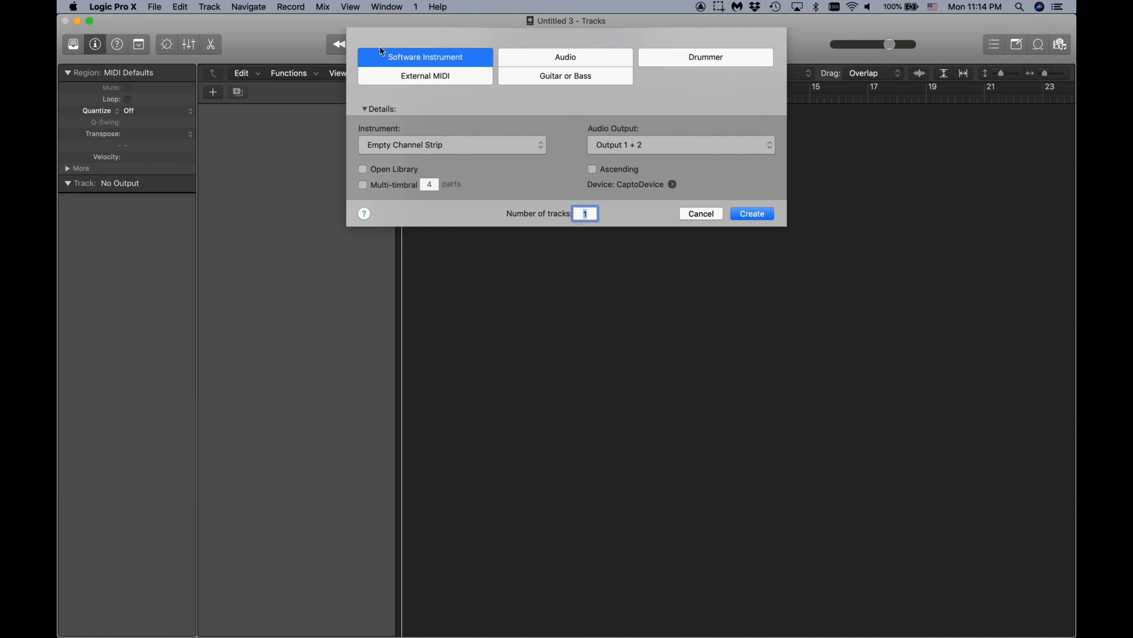
pyautogui.click(749, 214)
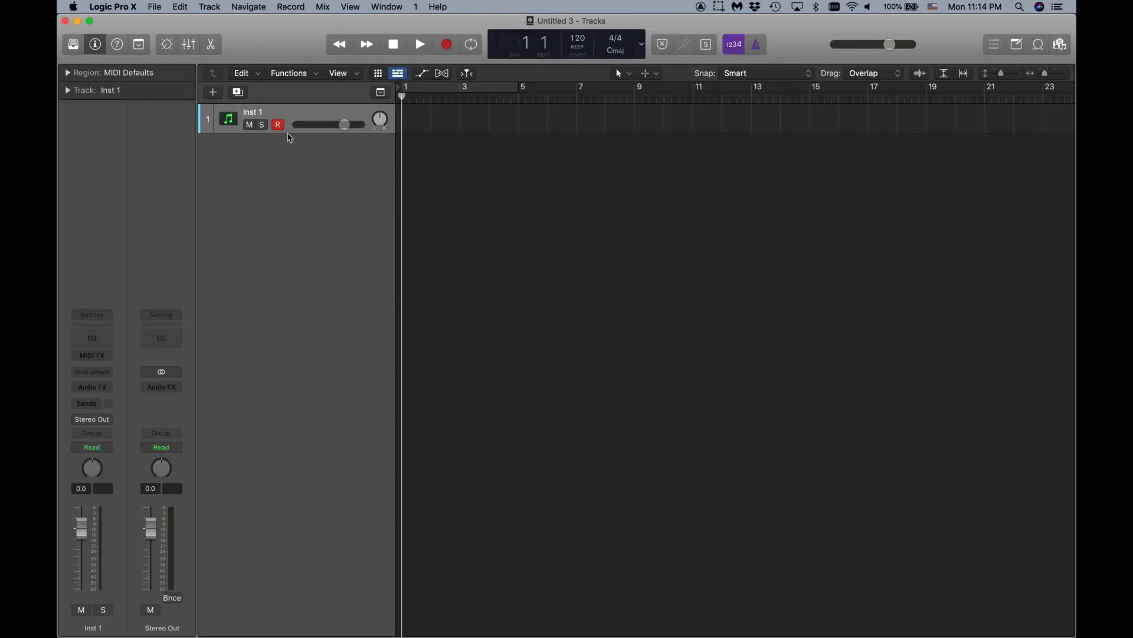
pyautogui.doubleClick(265, 113)
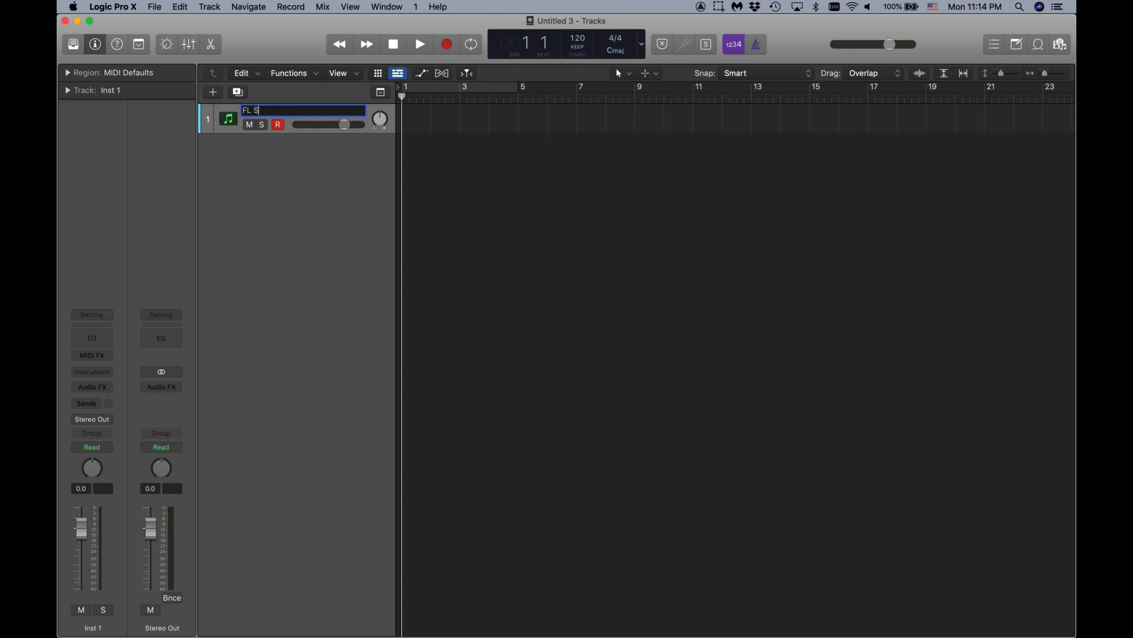
pyautogui.press('Return')
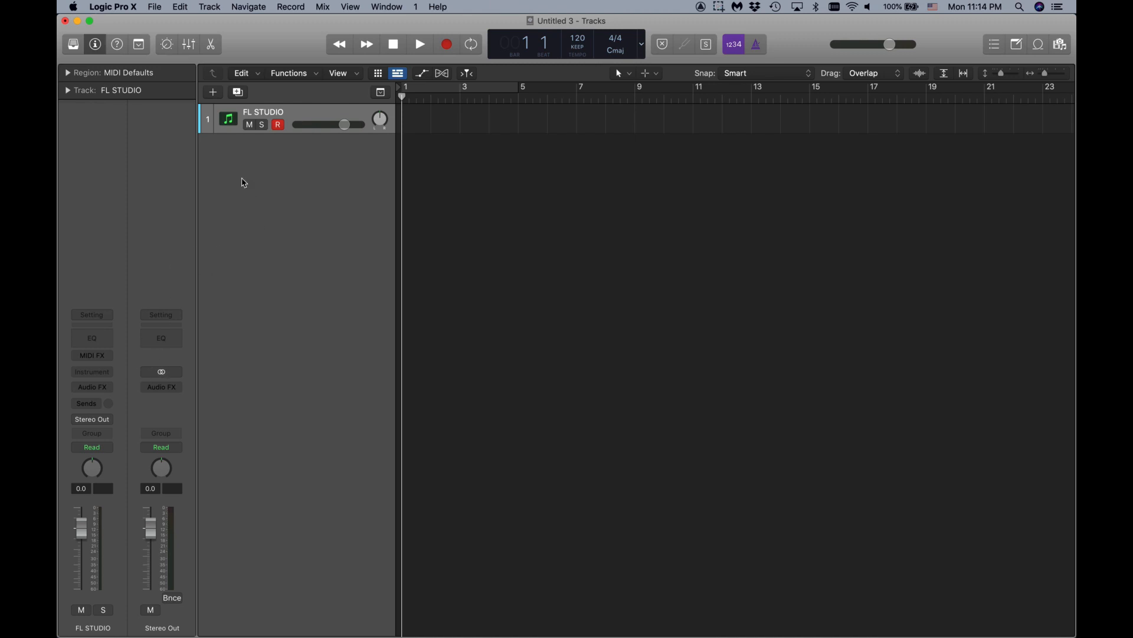
pyautogui.click(93, 372)
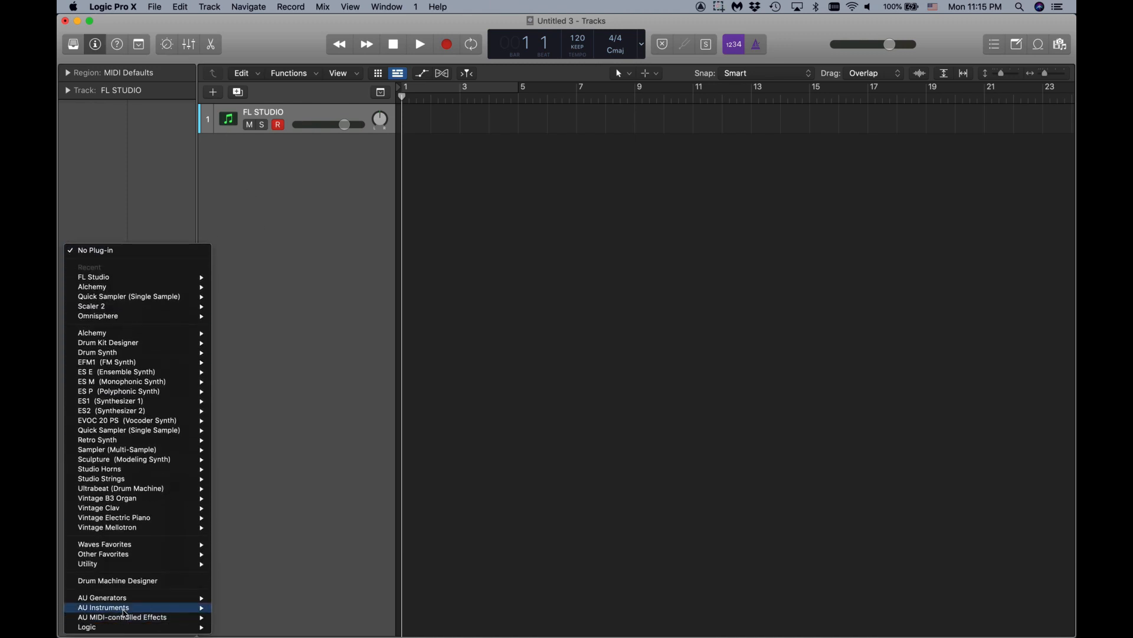
# - Load AU Instruments > Image-Line > FL Studio Multi-Output (16xStereo) and open its window
pyautogui.moveTo(136, 607)
pyautogui.moveTo(240, 466)
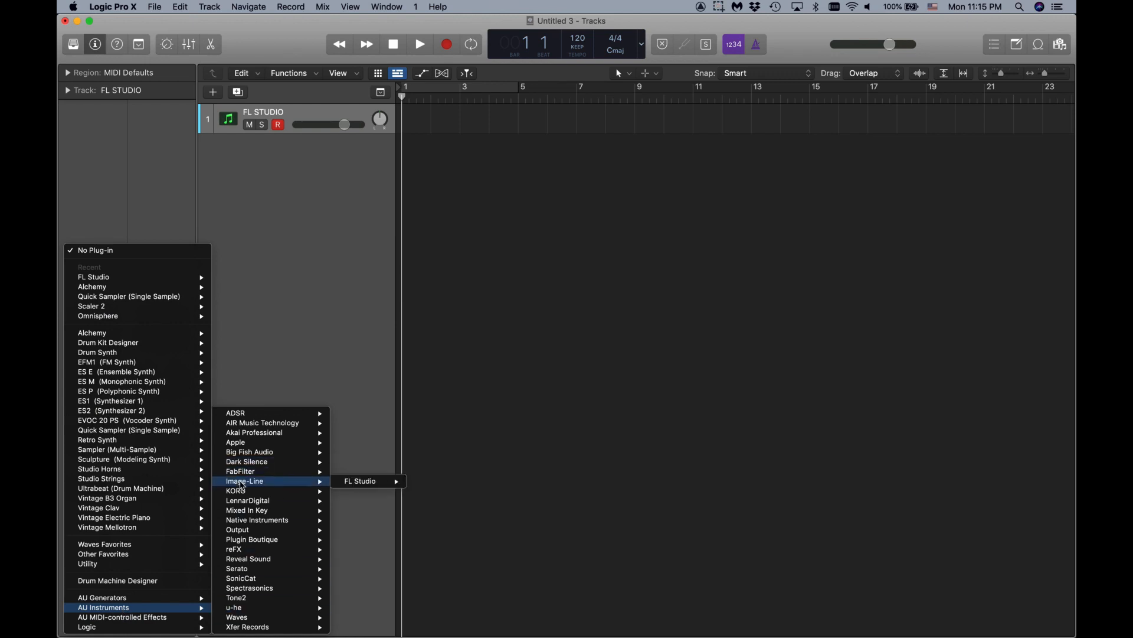
pyautogui.moveTo(363, 482)
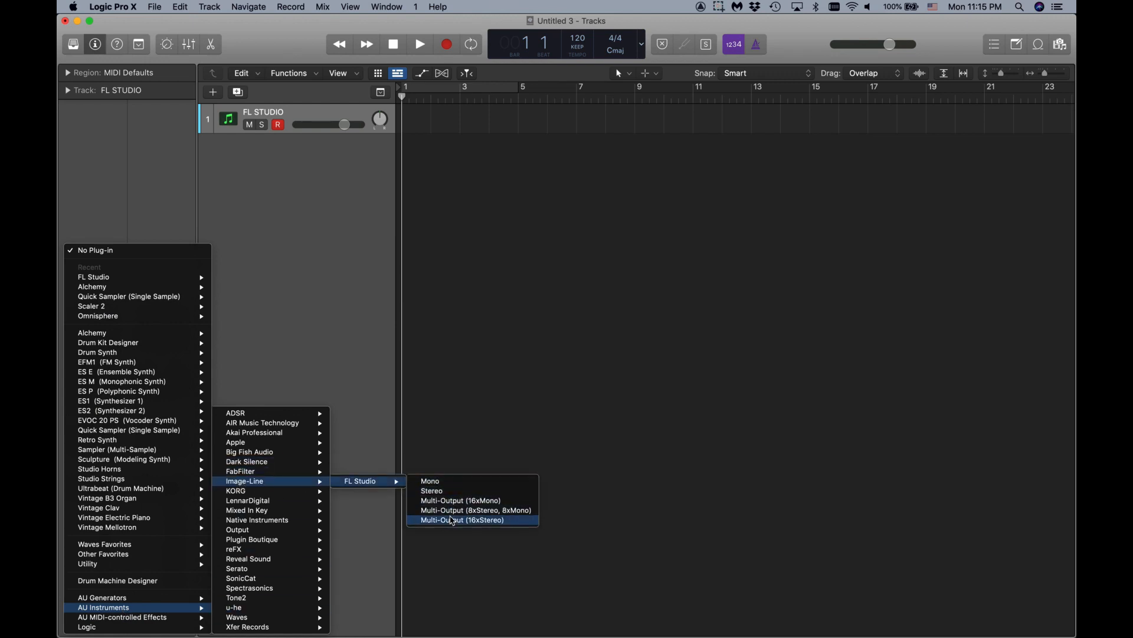
pyautogui.click(452, 520)
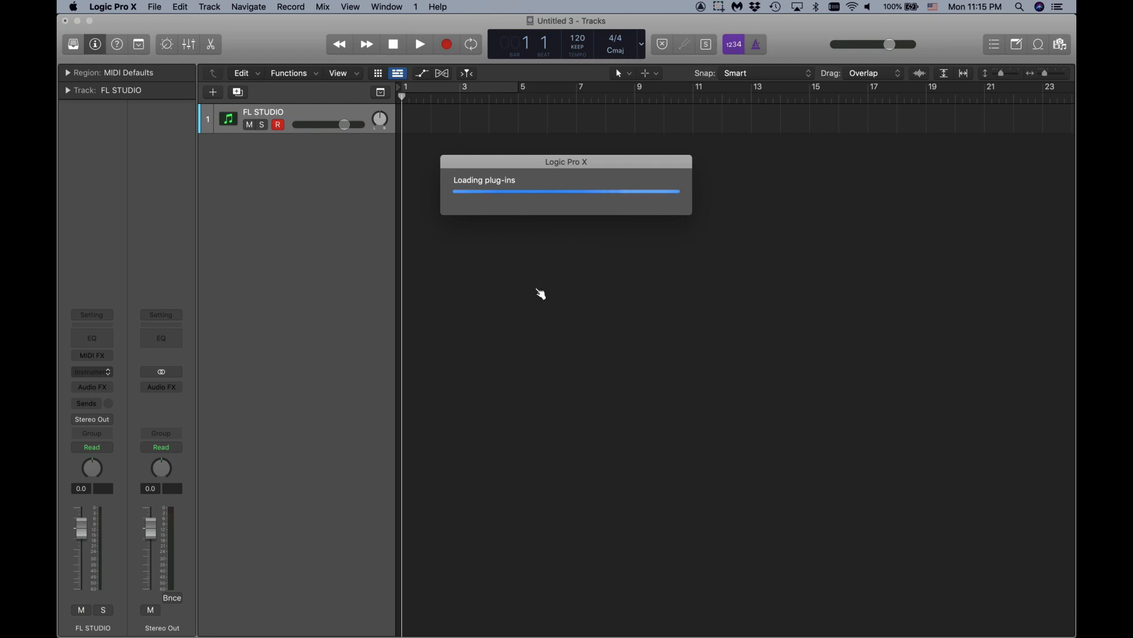
pyautogui.click(526, 242)
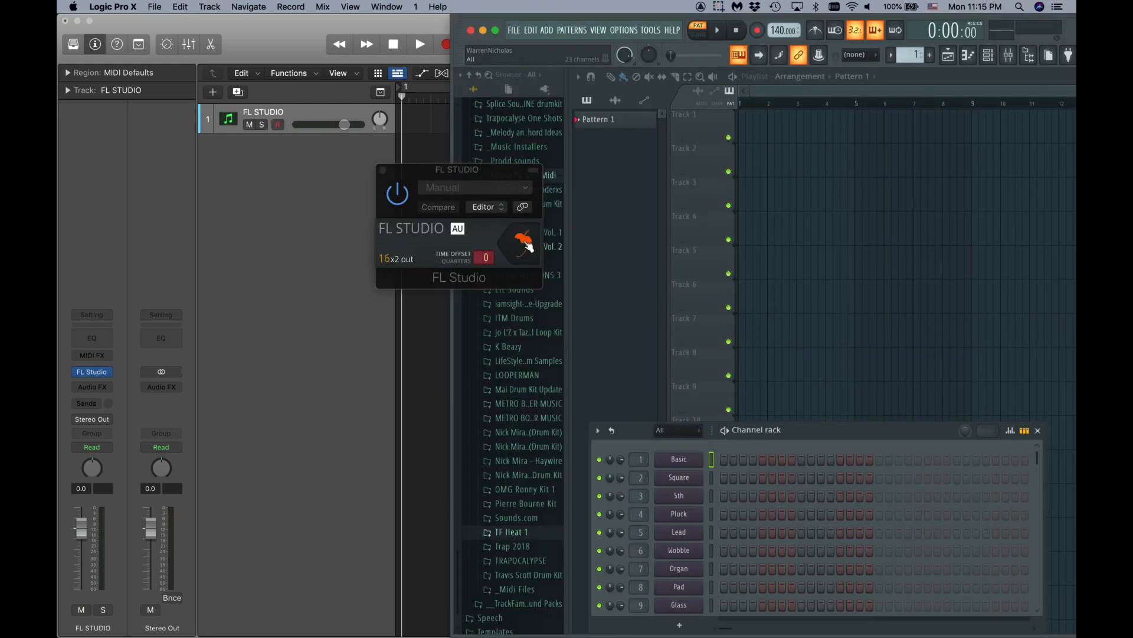
# - Open the recent FL Studio project Pret 2.flp in the plugin
pyautogui.click(514, 30)
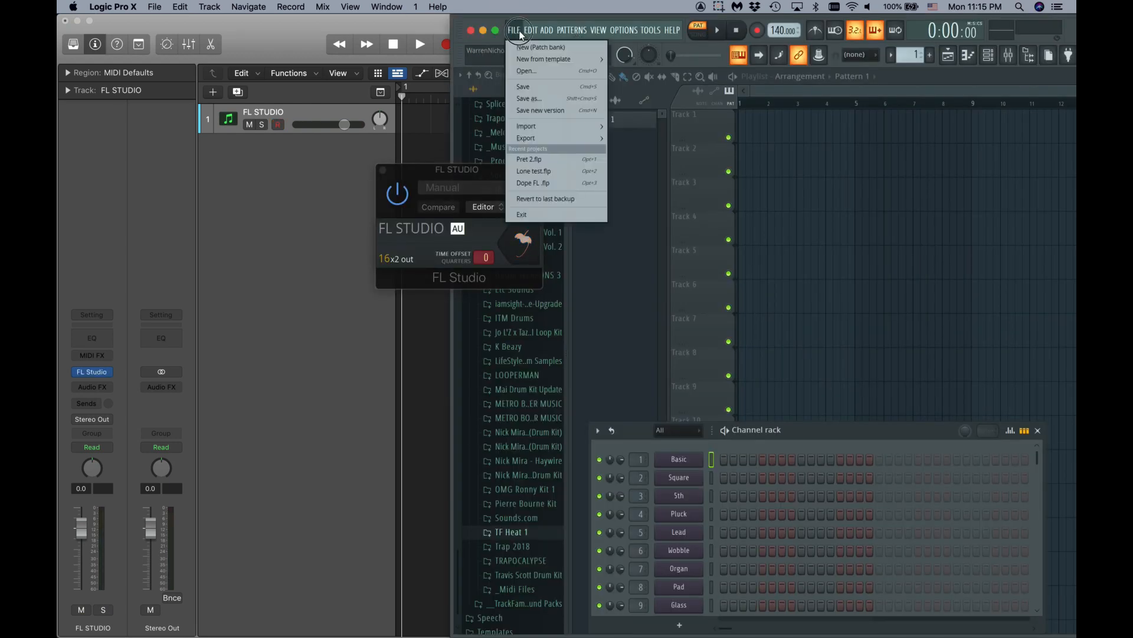
pyautogui.click(532, 159)
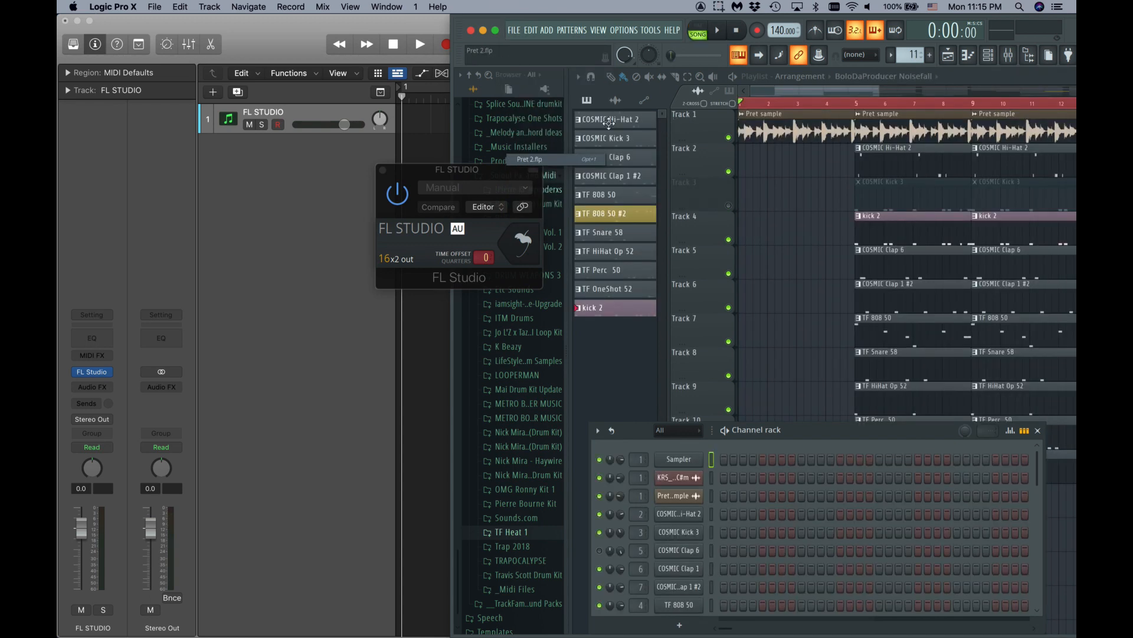
pyautogui.moveTo(417, 181); pyautogui.dragTo(345, 292)
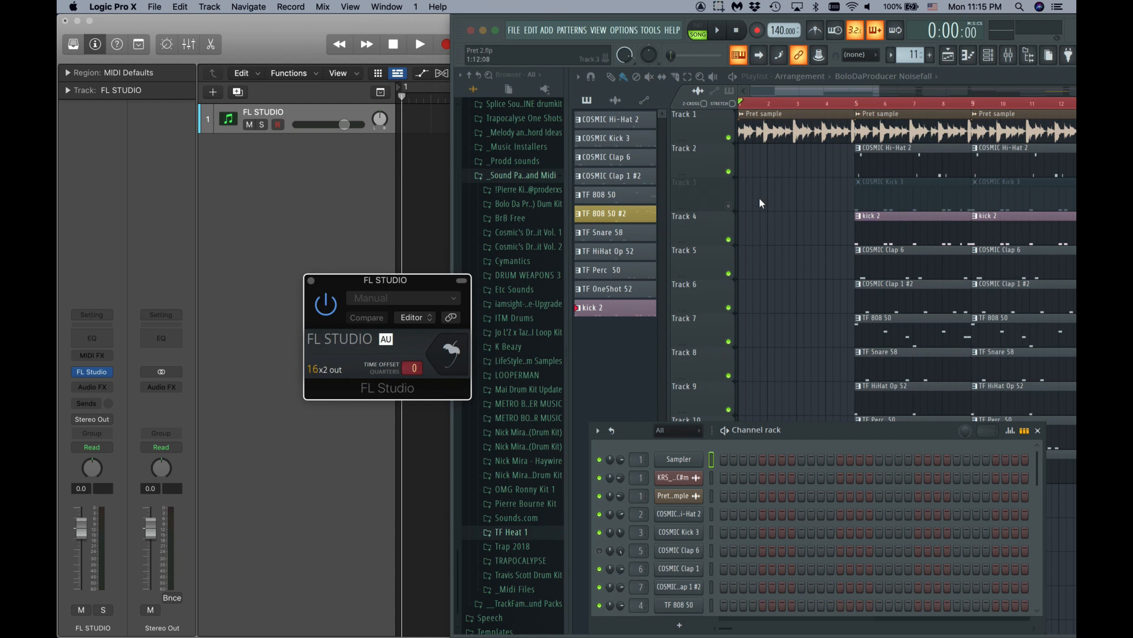
# - Test playback in Logic, then cycle-loop bars 1–9 and play from bar 1
pyautogui.click(317, 23)
pyautogui.press('space')
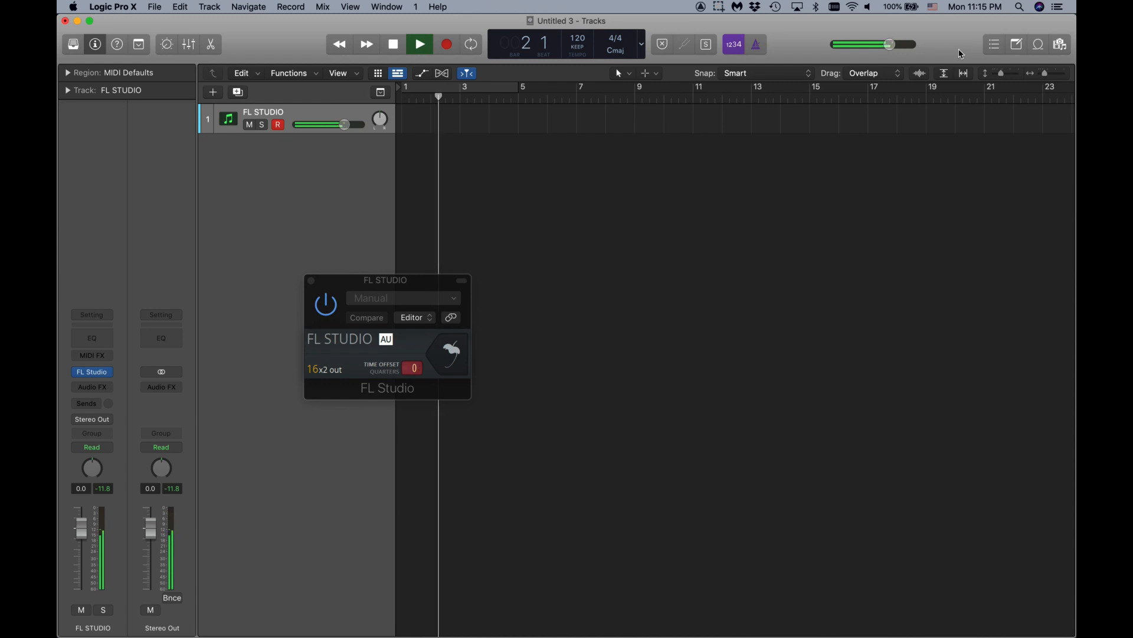
pyautogui.moveTo(1074, 562); pyautogui.dragTo(445, 630)
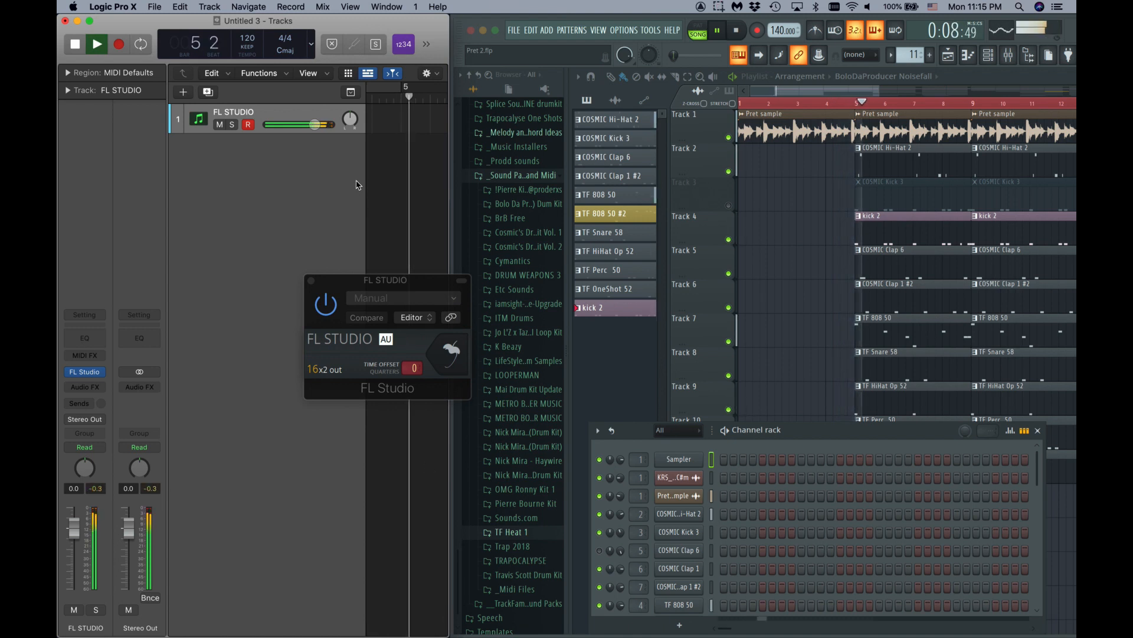
pyautogui.moveTo(364, 185); pyautogui.dragTo(294, 175)
pyautogui.press('space')
pyautogui.click(307, 87)
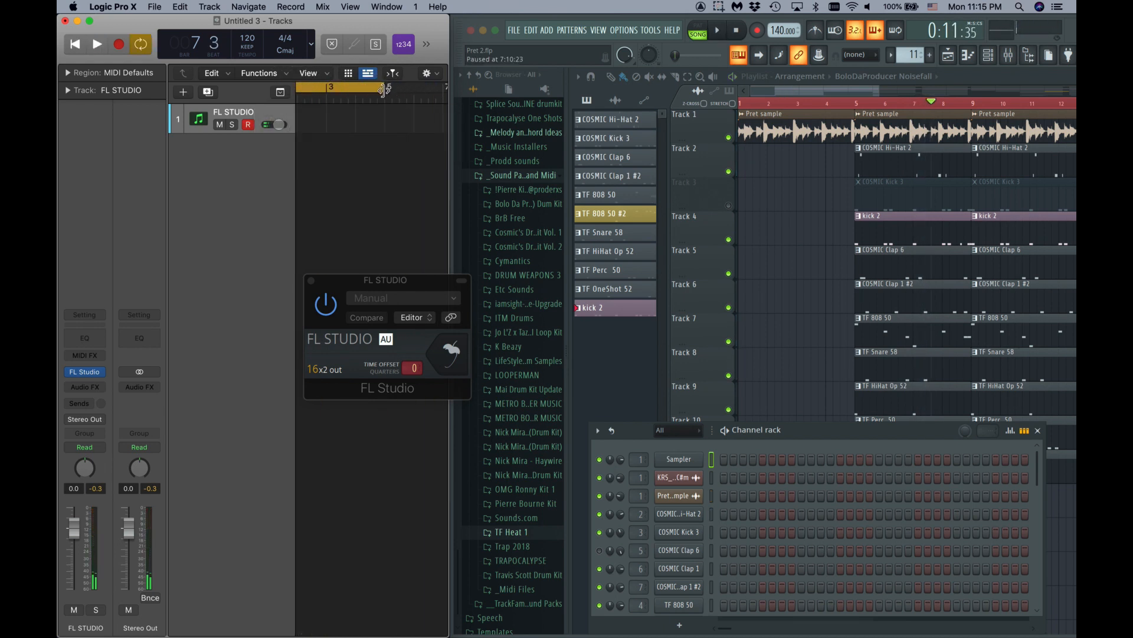
pyautogui.moveTo(384, 89); pyautogui.dragTo(406, 113)
pyautogui.press('space')
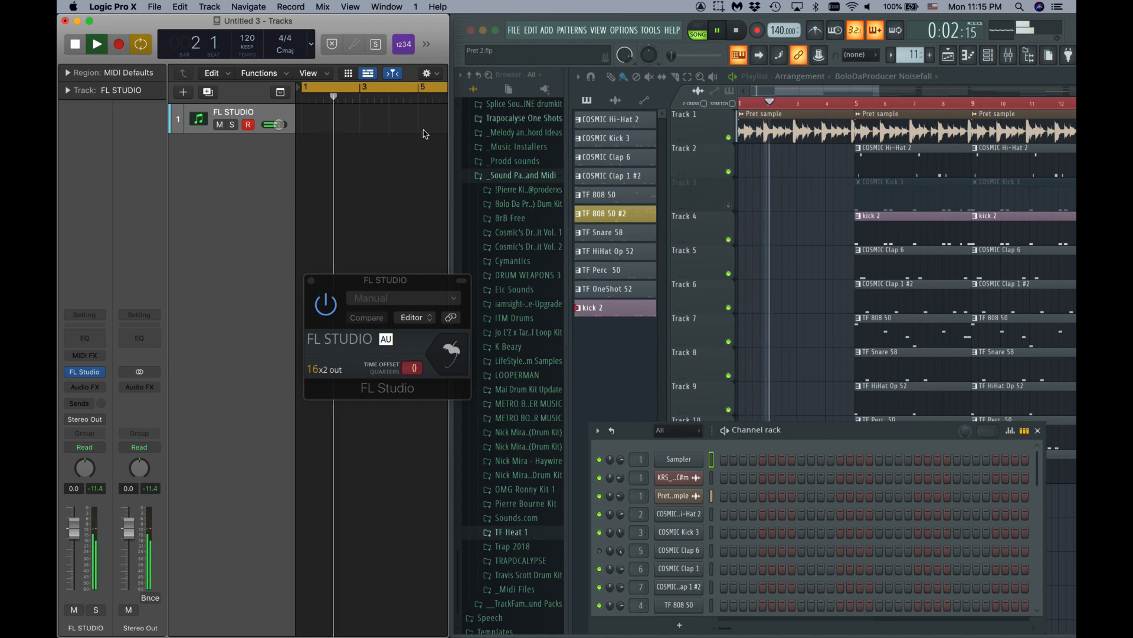
# - Raise and enlarge the channel rack, then show the mixer
pyautogui.moveTo(642, 423); pyautogui.dragTo(635, 284)
pyautogui.moveTo(640, 487); pyautogui.dragTo(618, 633)
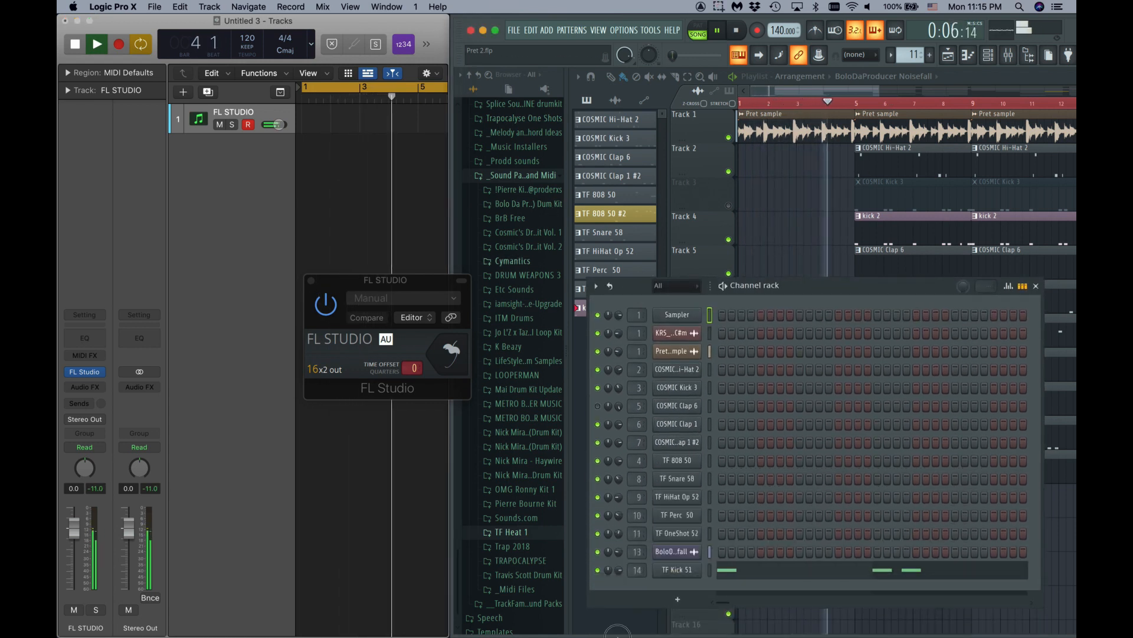
pyautogui.click(1009, 55)
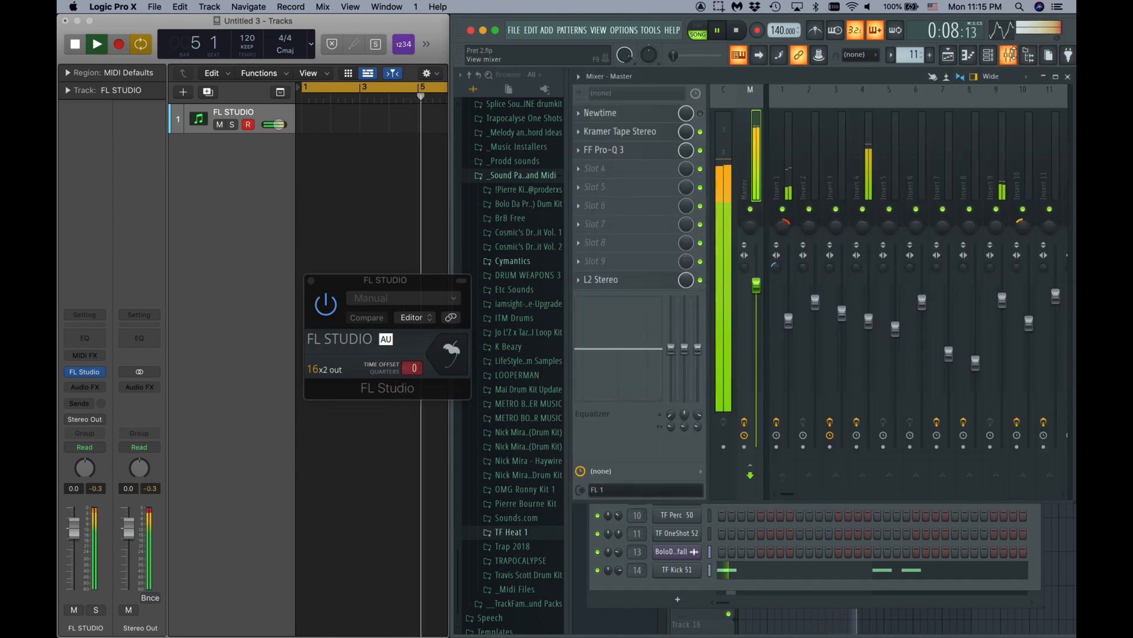
# - Stop playback and show Logic's mixer with the FL Studio window moved aside
pyautogui.press('space')
pyautogui.moveTo(671, 80)
pyautogui.mouseDown()
pyautogui.moveTo(668, 111)
pyautogui.moveTo(671, 82)
pyautogui.mouseUp()
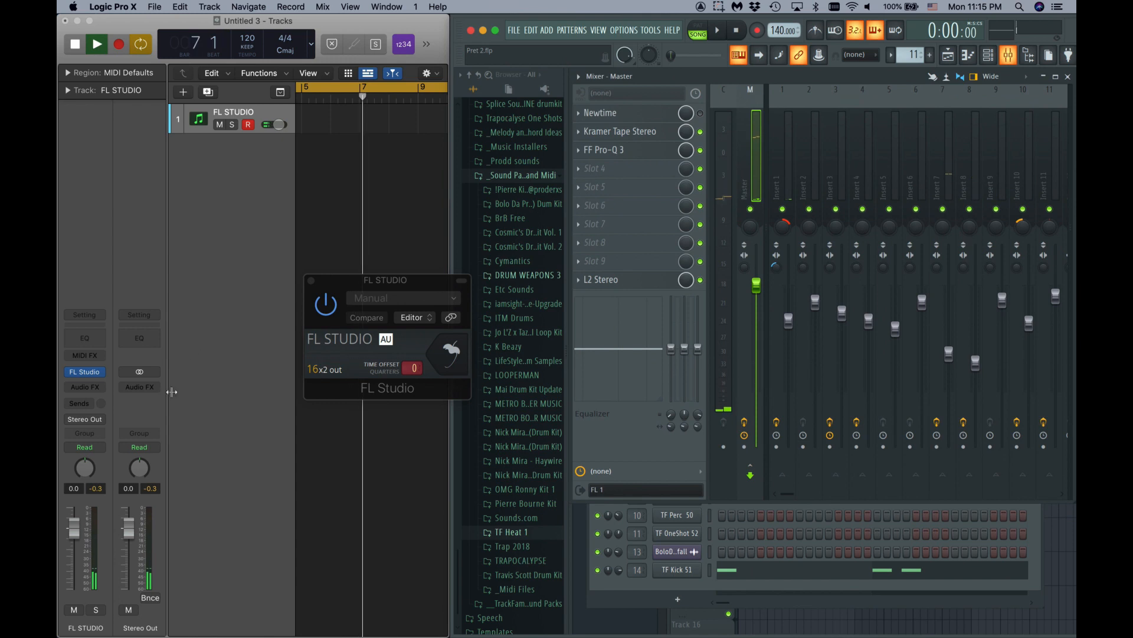
pyautogui.press('x')
pyautogui.click(183, 354)
pyautogui.press('x')
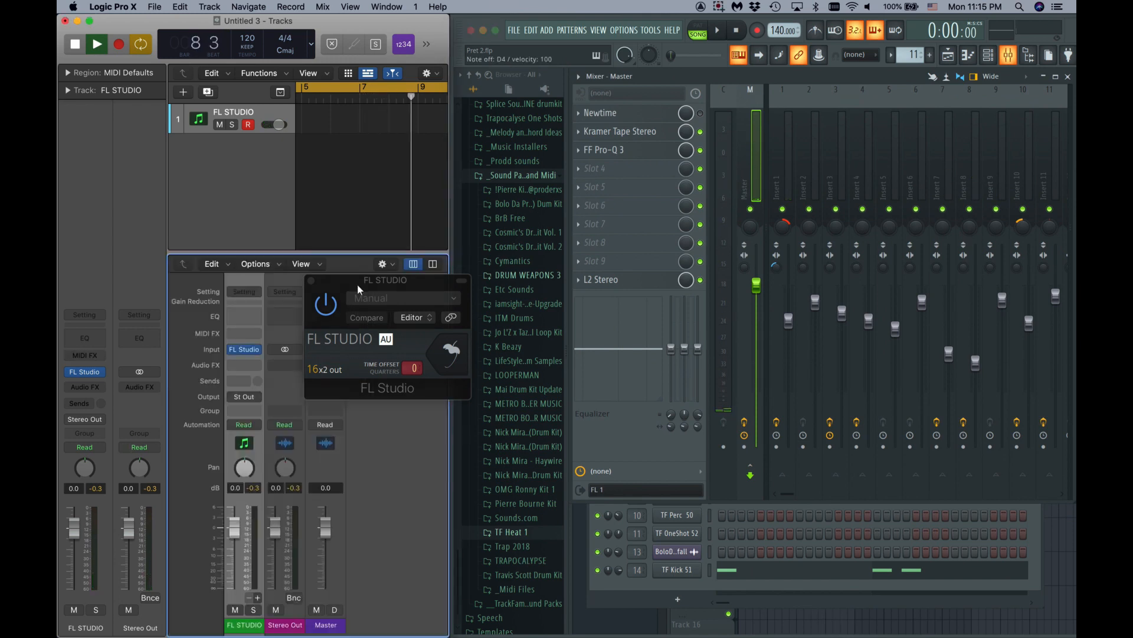
pyautogui.moveTo(360, 289); pyautogui.dragTo(342, 159)
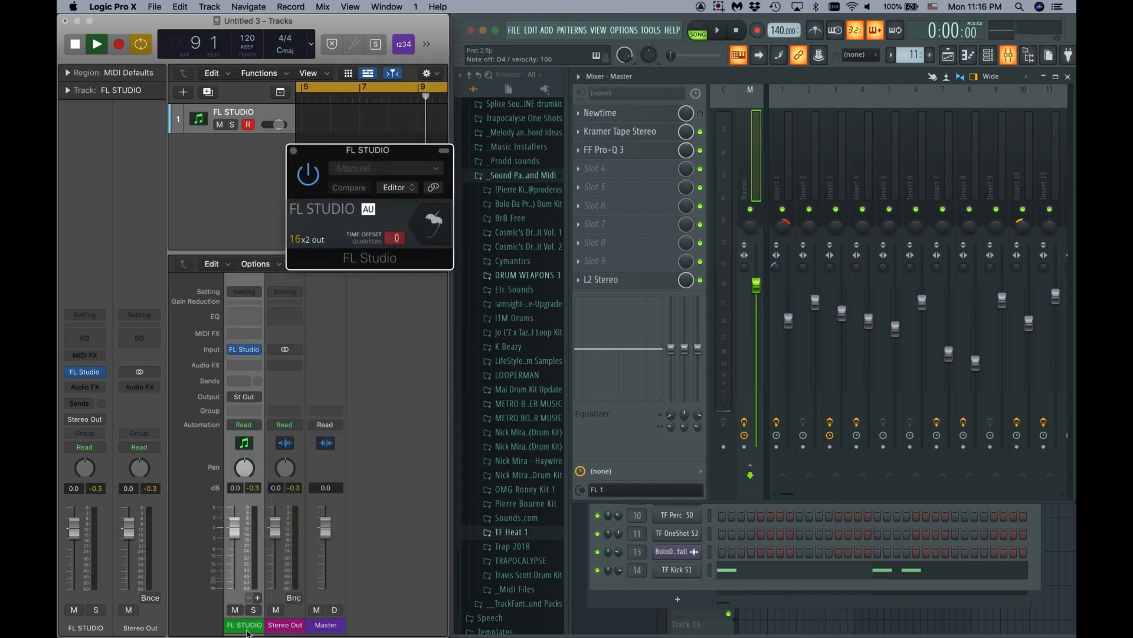
# - Add four aux channels for FL outputs 3-4, 5-6, 7-8 and 9-10, selecting Aux 1
pyautogui.click(260, 598)
pyautogui.click(260, 598)
pyautogui.click(260, 598)
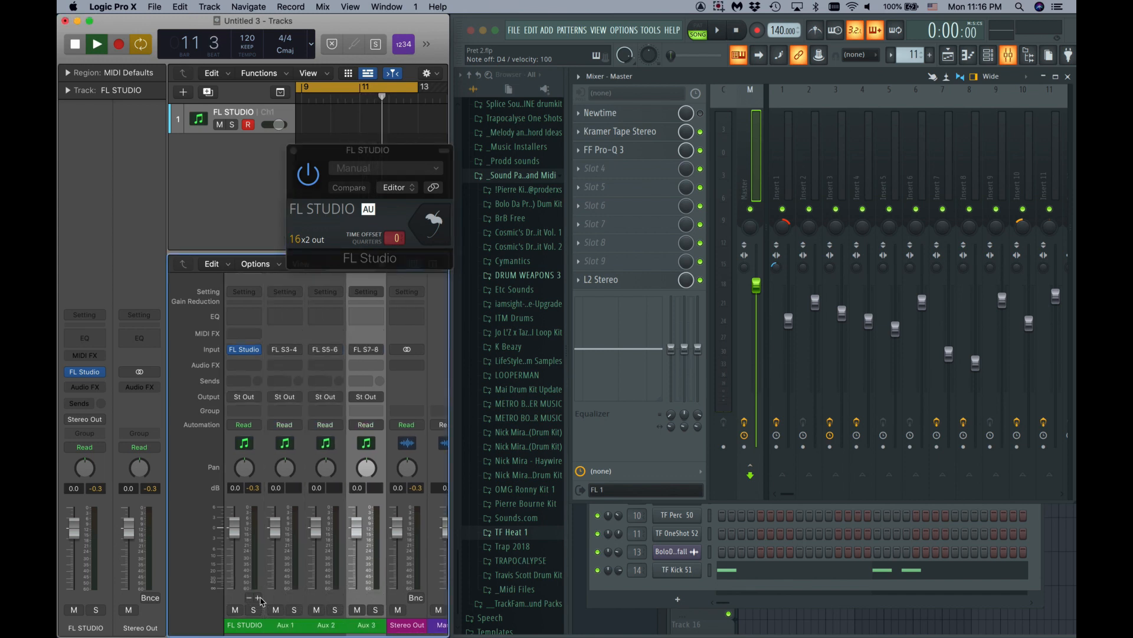
pyautogui.click(260, 598)
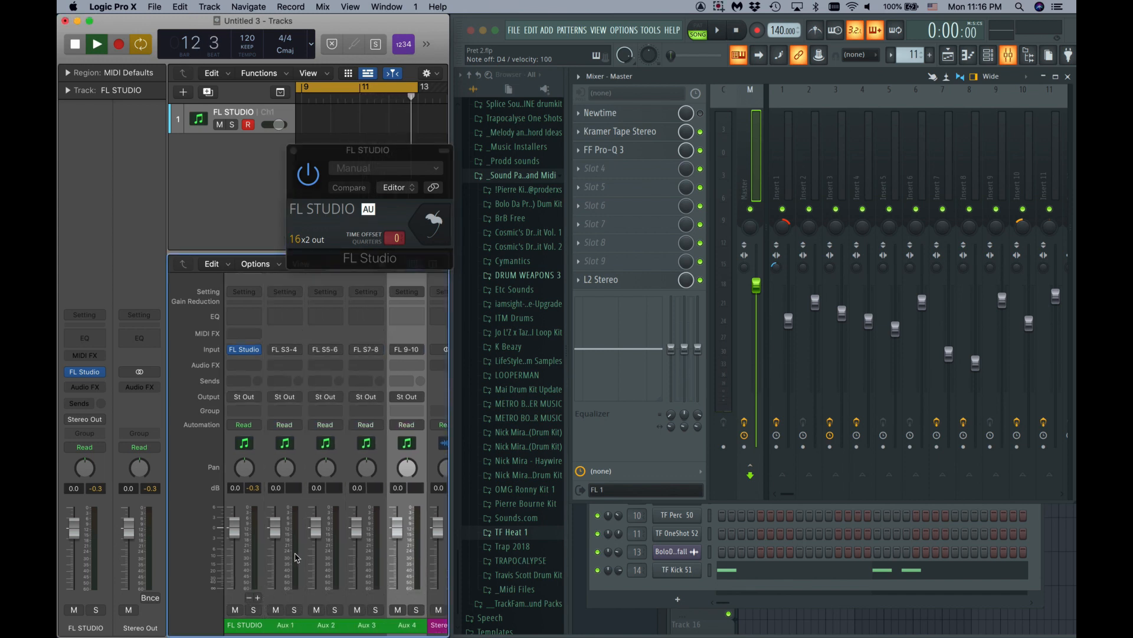
pyautogui.click(291, 626)
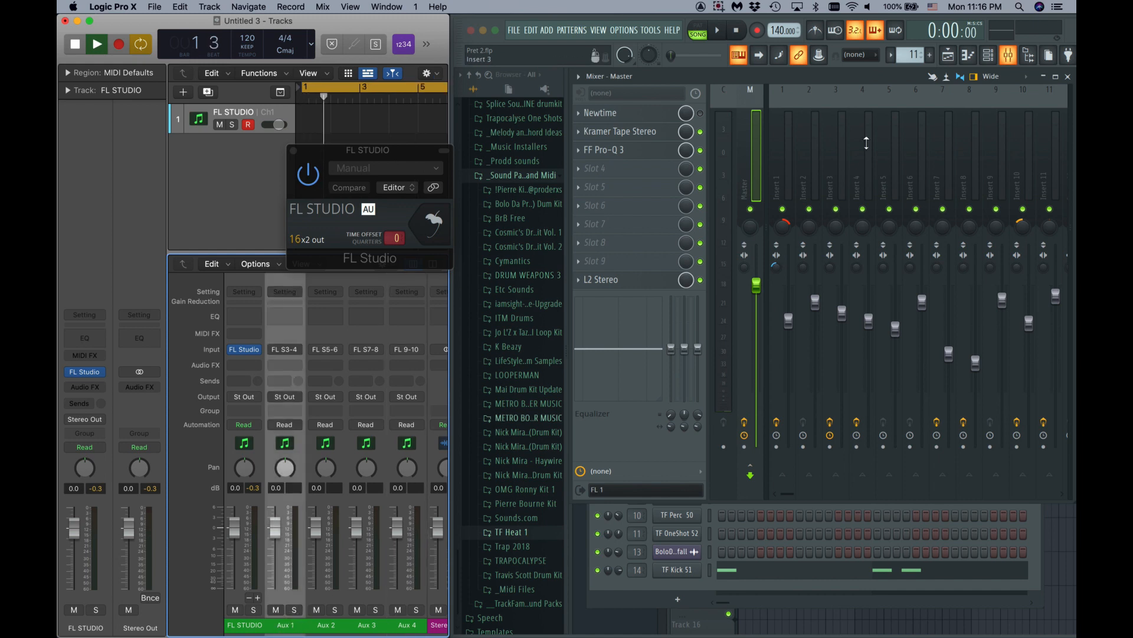
# - Send mixer inserts 1, 2, 3 and 4 to outputs FL 2, FL 3, FL 4 and FL 5
pyautogui.click(786, 103)
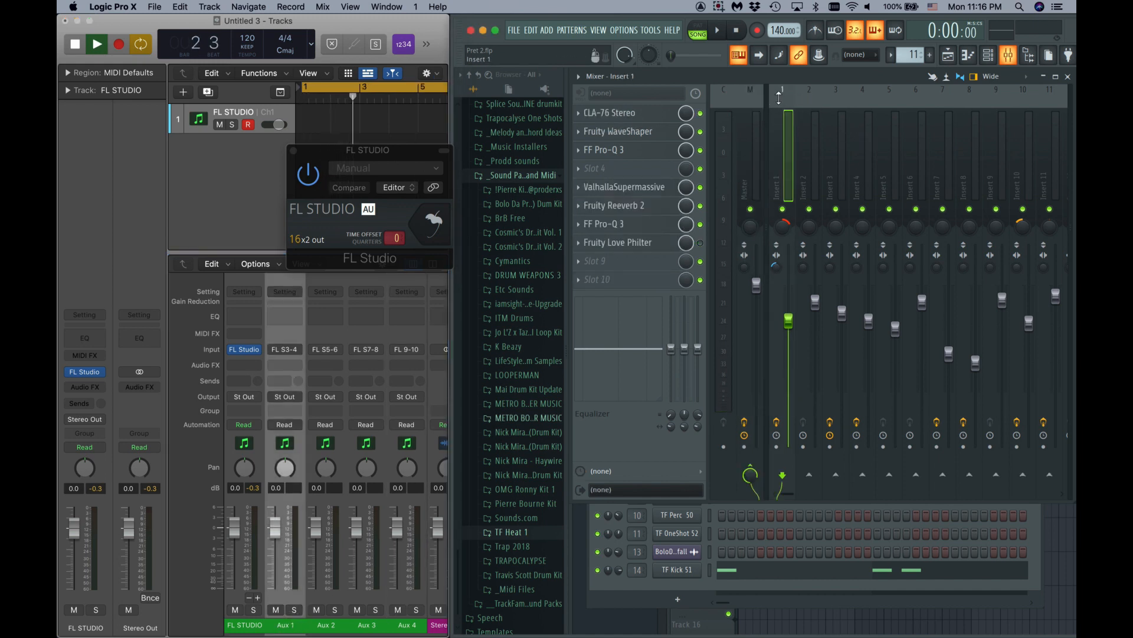
pyautogui.click(682, 472)
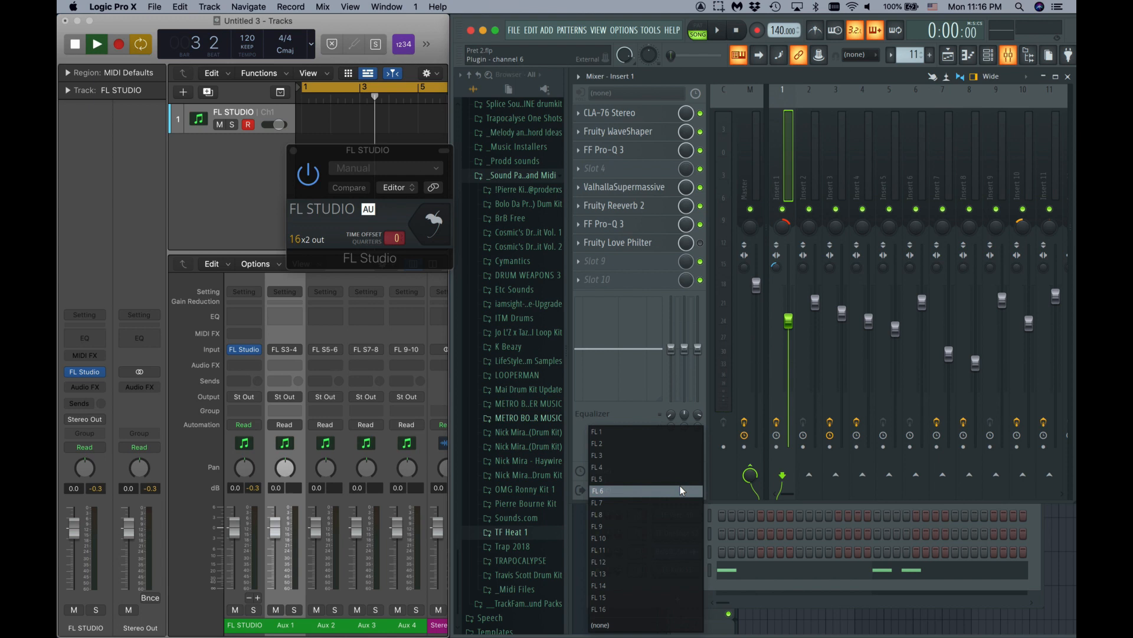
pyautogui.click(676, 443)
pyautogui.click(815, 107)
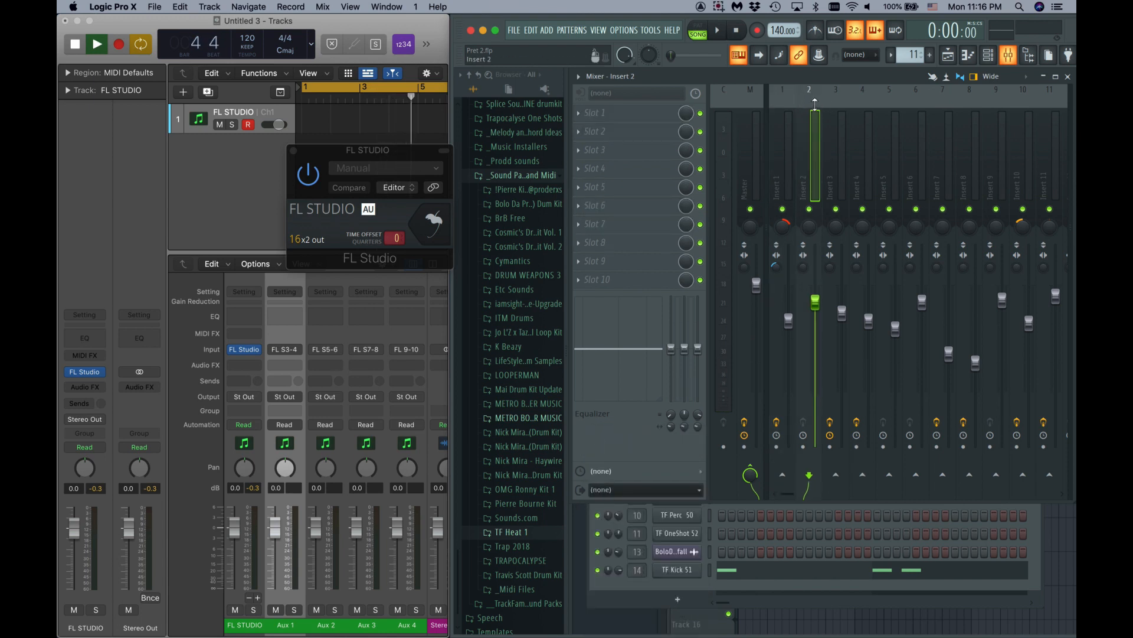
pyautogui.click(648, 490)
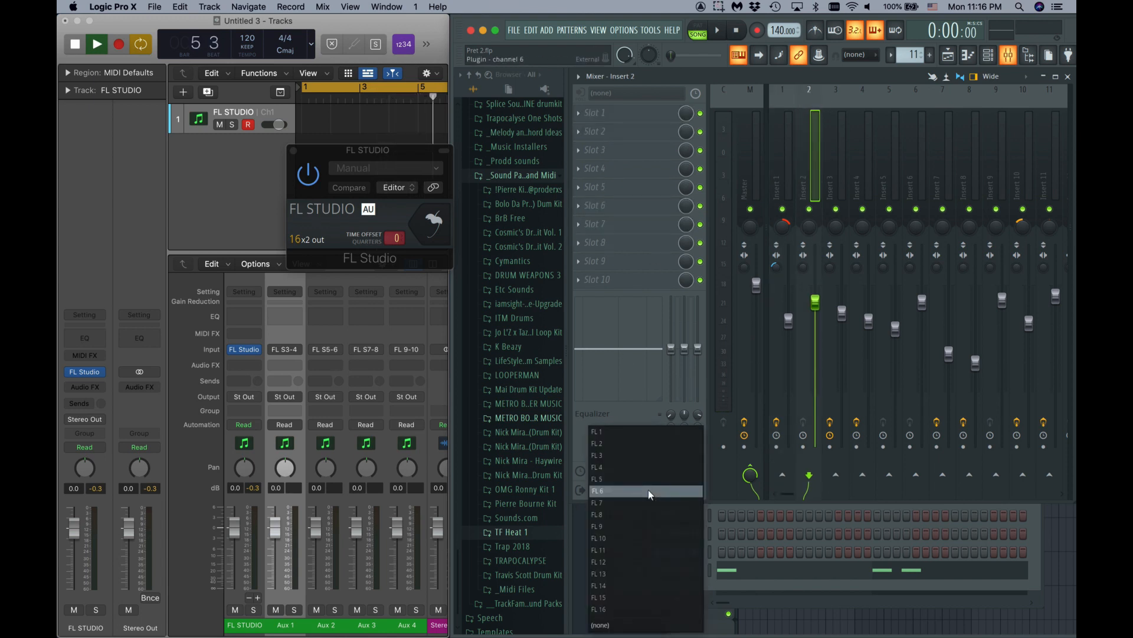
pyautogui.click(648, 456)
pyautogui.click(842, 98)
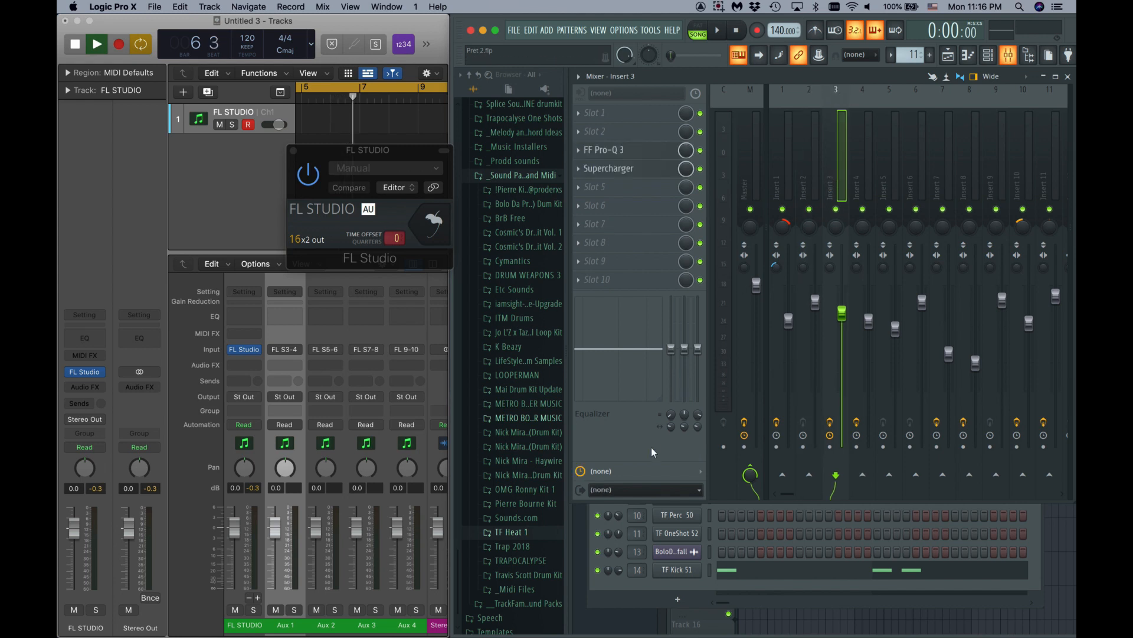
pyautogui.click(638, 490)
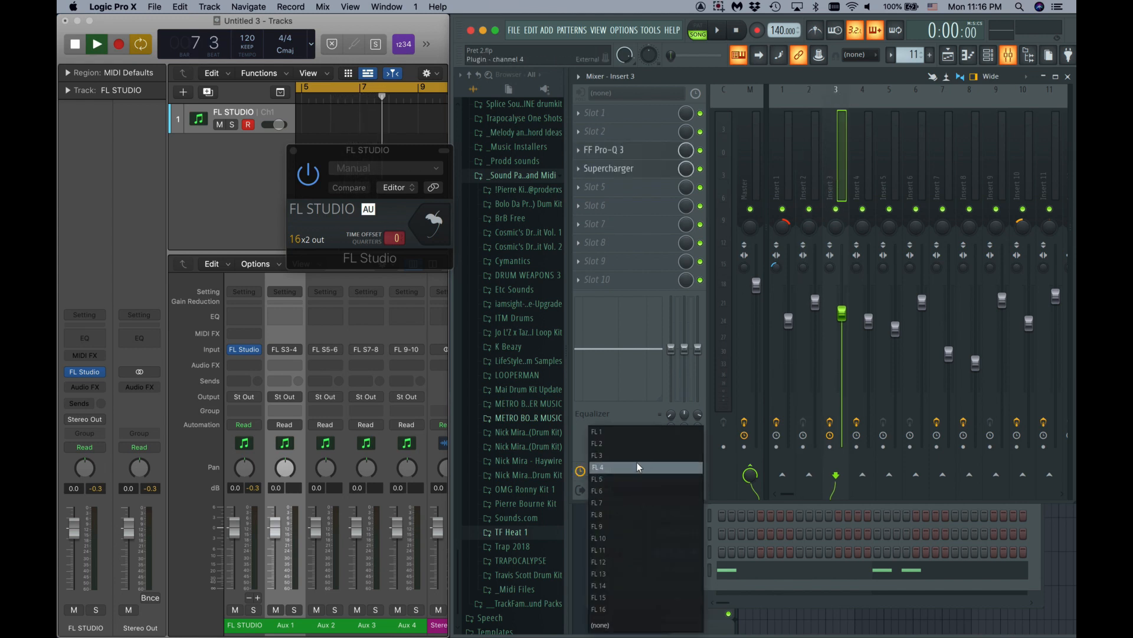
pyautogui.click(637, 464)
pyautogui.click(864, 103)
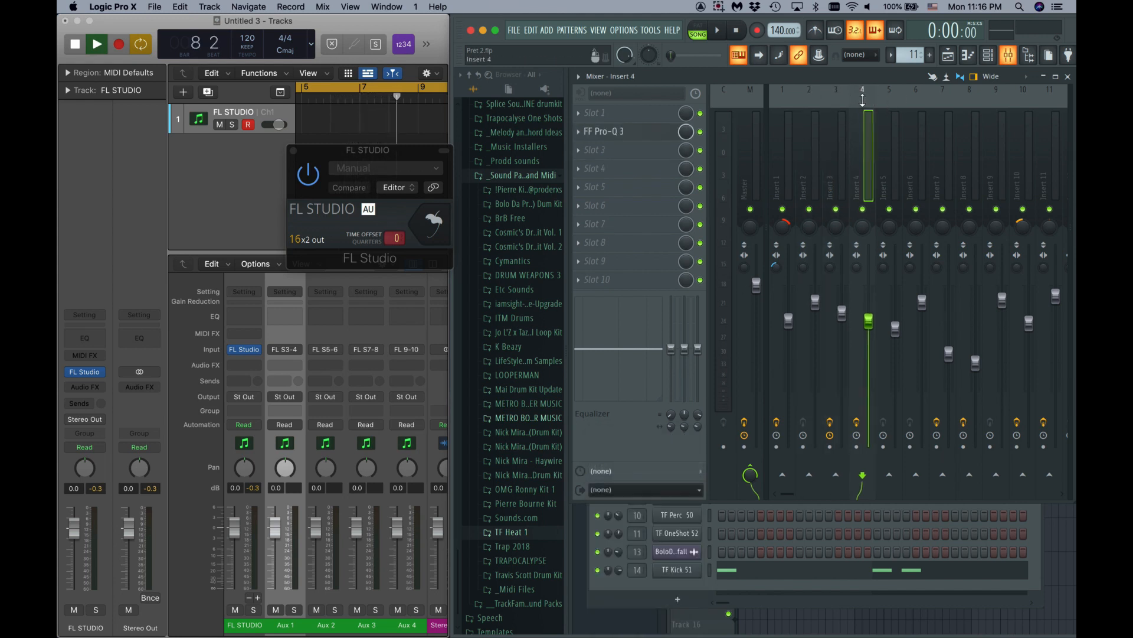
pyautogui.click(632, 490)
pyautogui.click(632, 483)
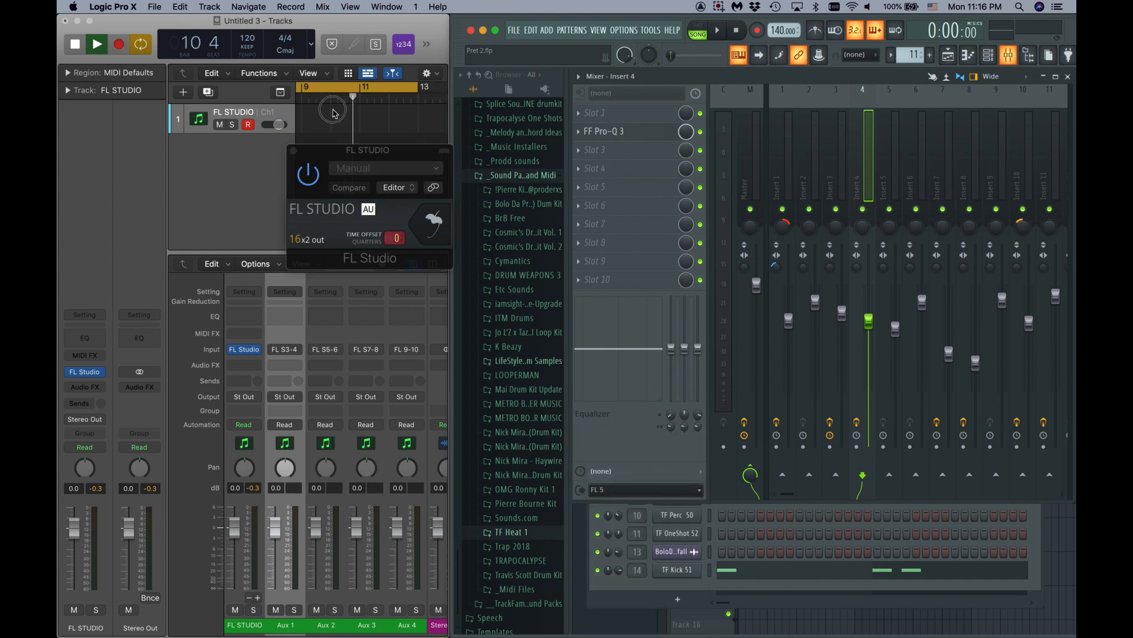
# - Restart Logic playback from the beginning of the song
pyautogui.moveTo(319, 152); pyautogui.dragTo(353, 102)
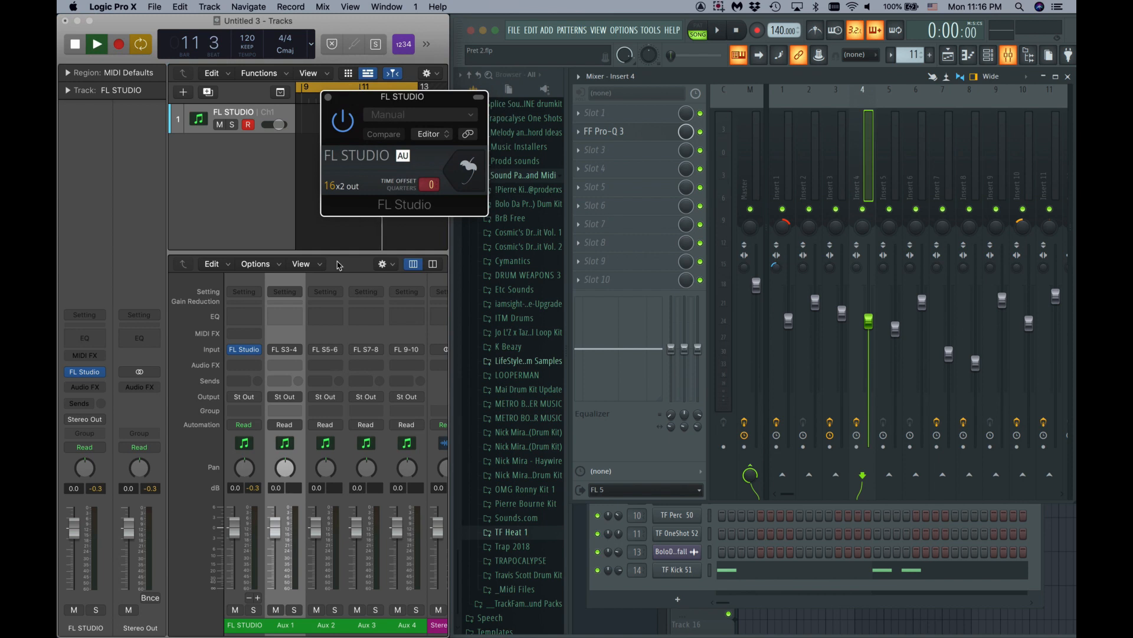
pyautogui.click(359, 491)
pyautogui.press('space')
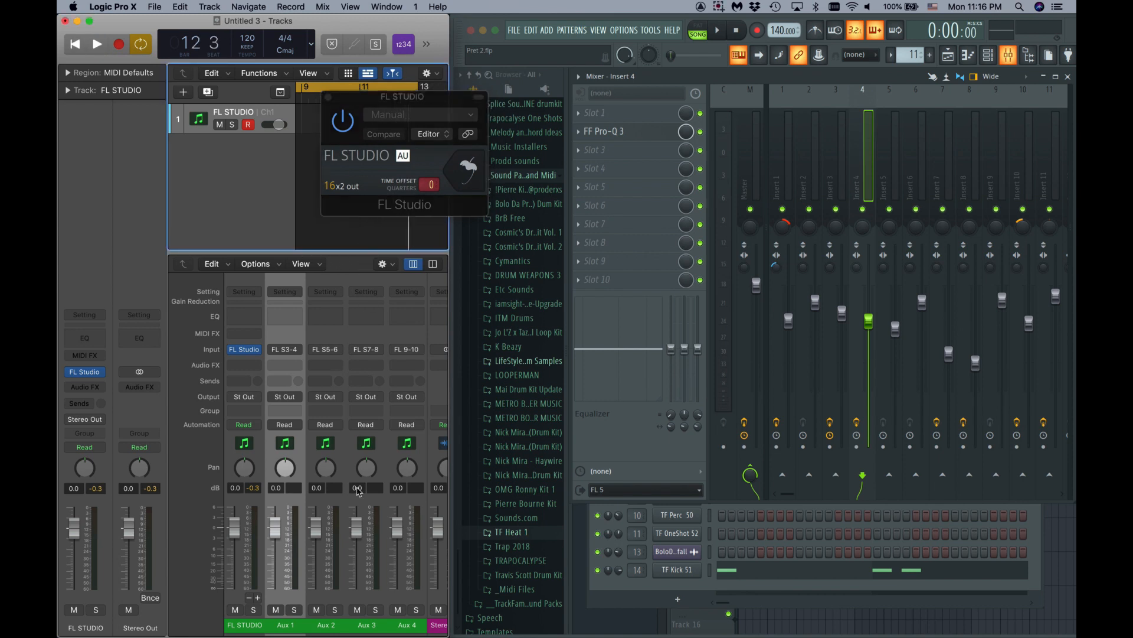
pyautogui.press('Return')
pyautogui.press('space')
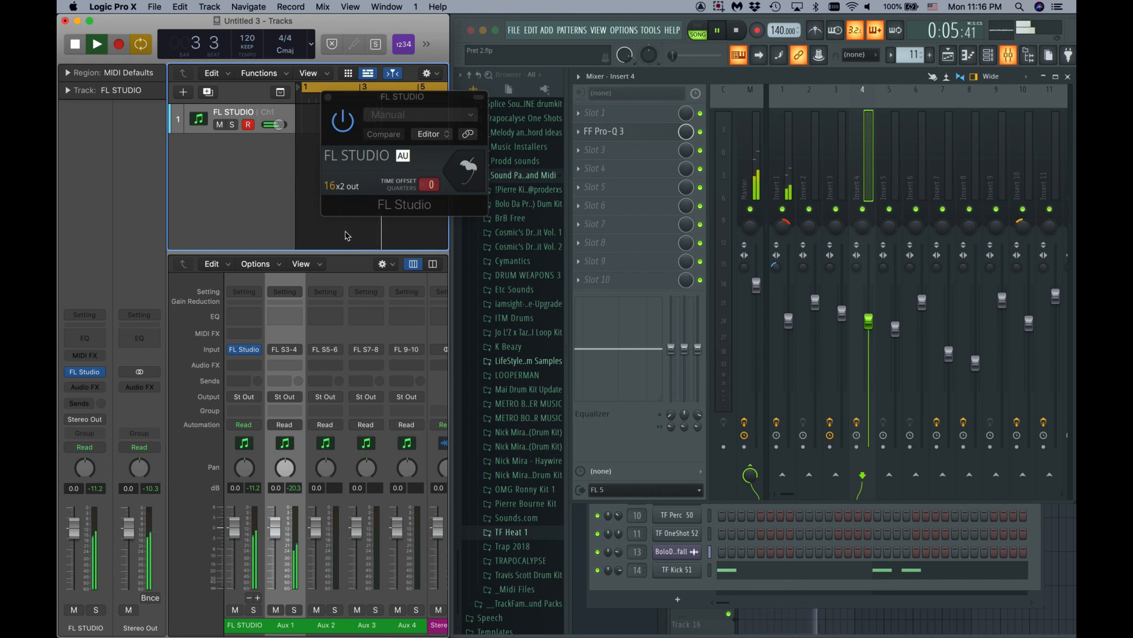
# - Reveal FL Studio's playlist during playback, then stop and close the plugin window
pyautogui.moveTo(407, 97); pyautogui.dragTo(367, 109)
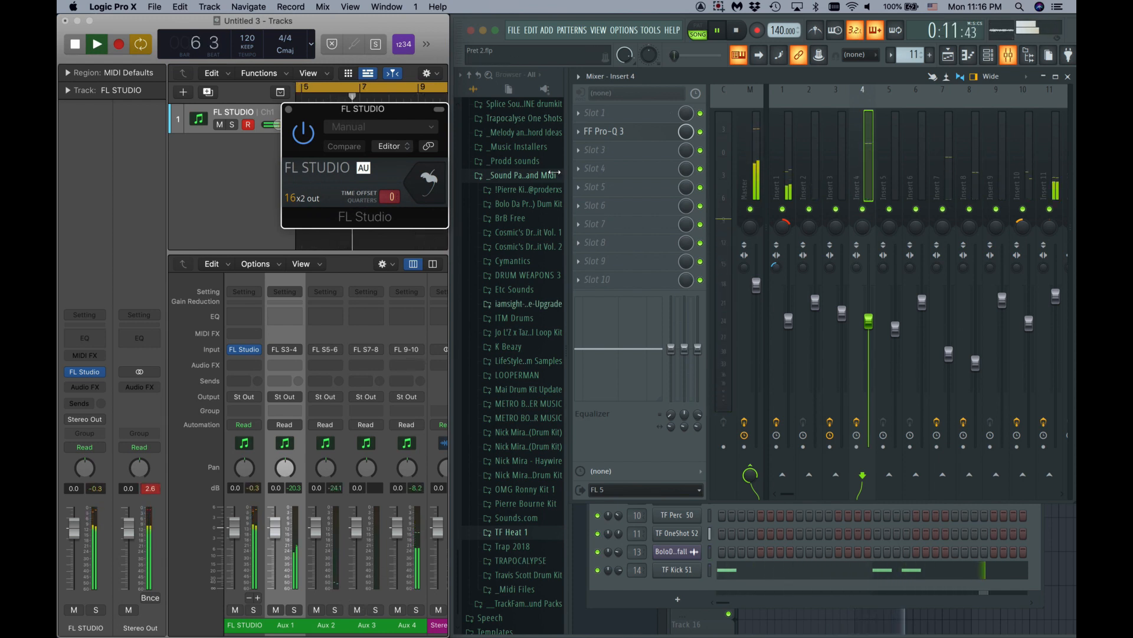
pyautogui.moveTo(740, 72); pyautogui.dragTo(740, 323)
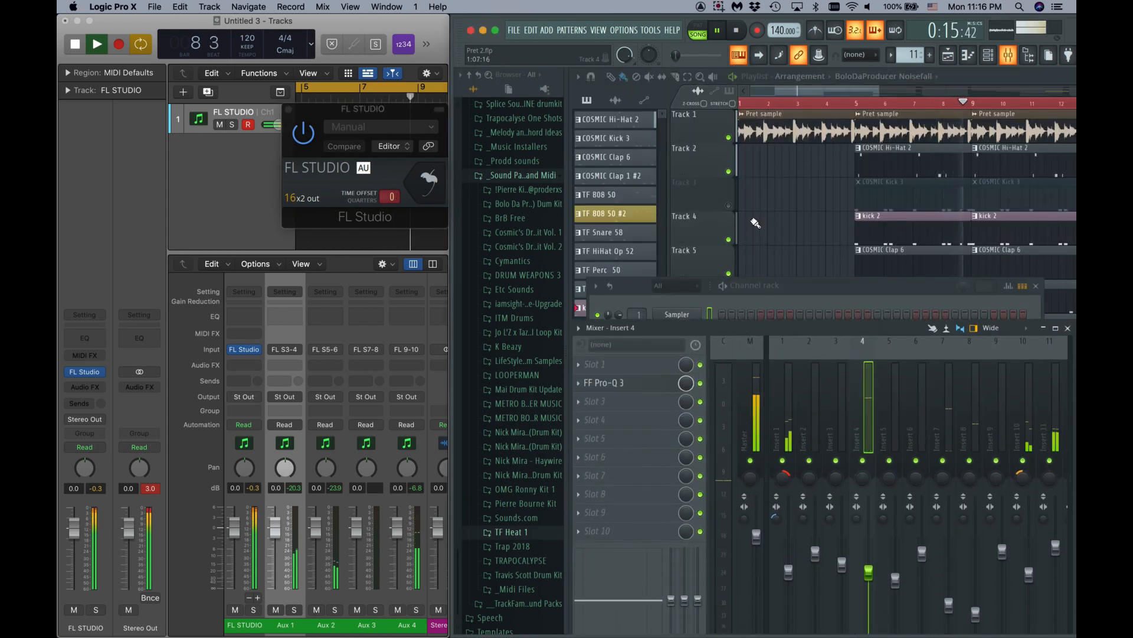
pyautogui.press('space')
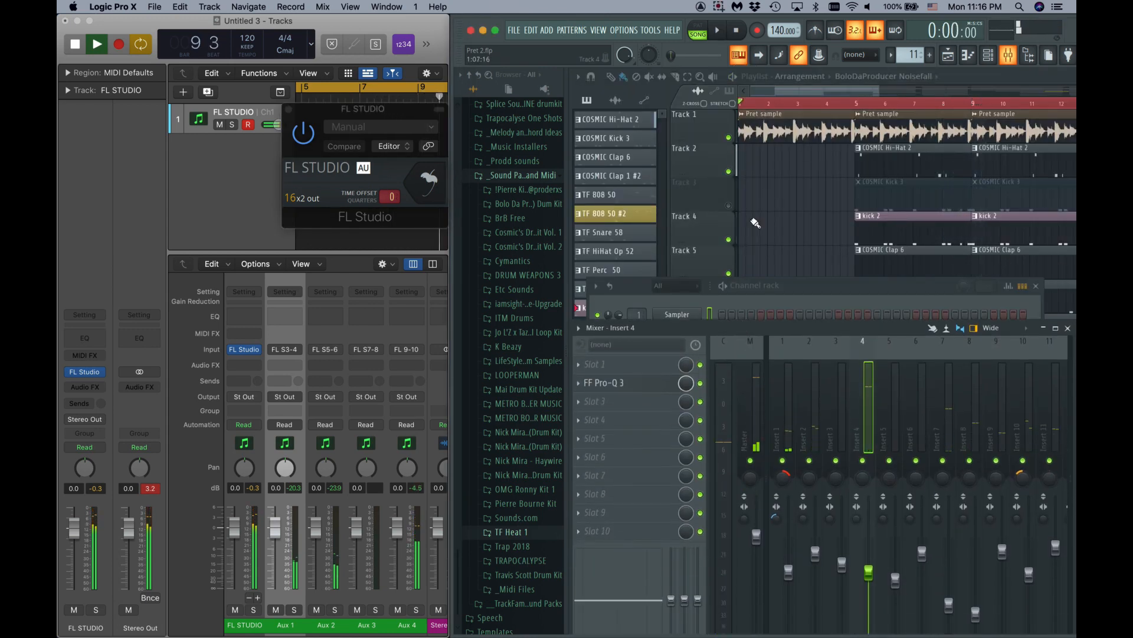
pyautogui.click(288, 109)
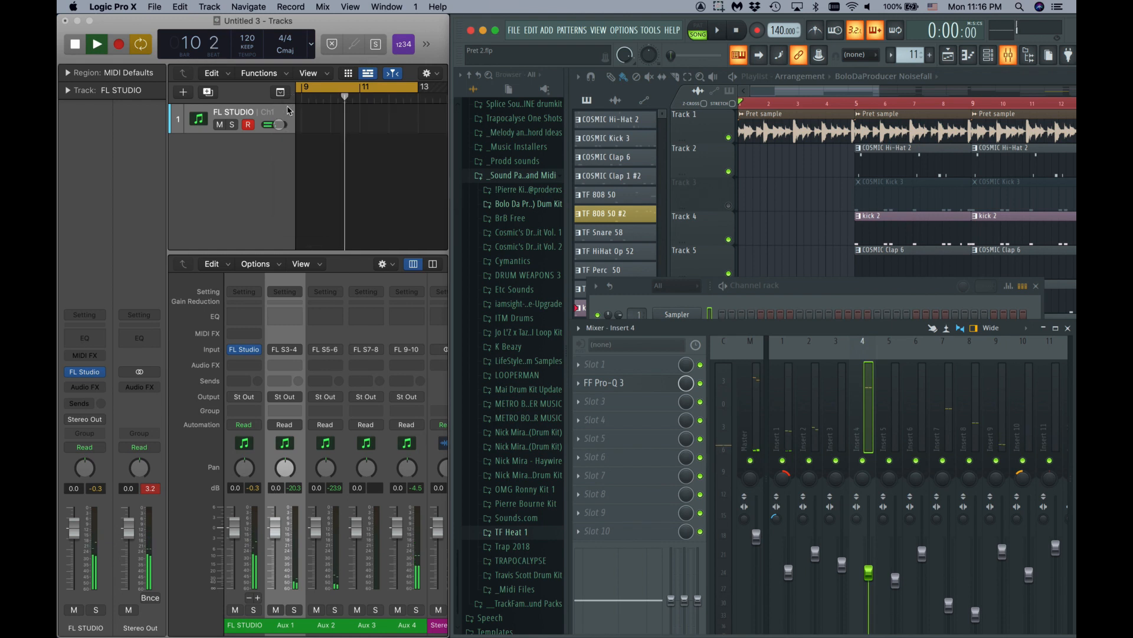
# - Stop Logic playback and toggle FL Studio's piano roll and channel rack
pyautogui.click(366, 162)
pyautogui.press('space')
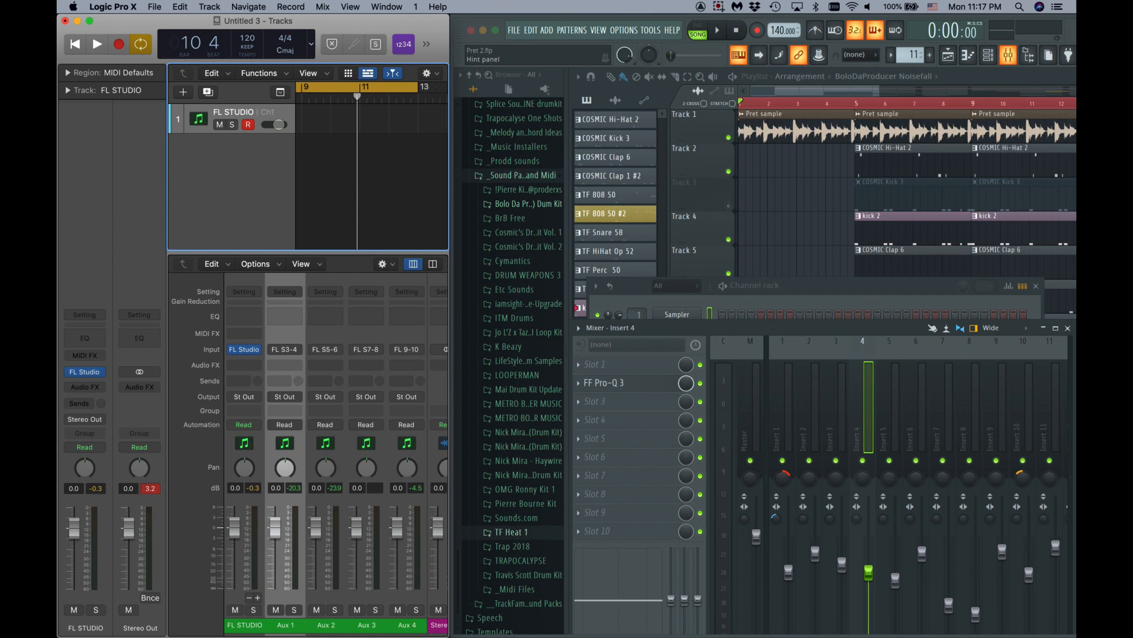
pyautogui.click(947, 57)
pyautogui.click(968, 56)
pyautogui.click(985, 56)
pyautogui.click(985, 57)
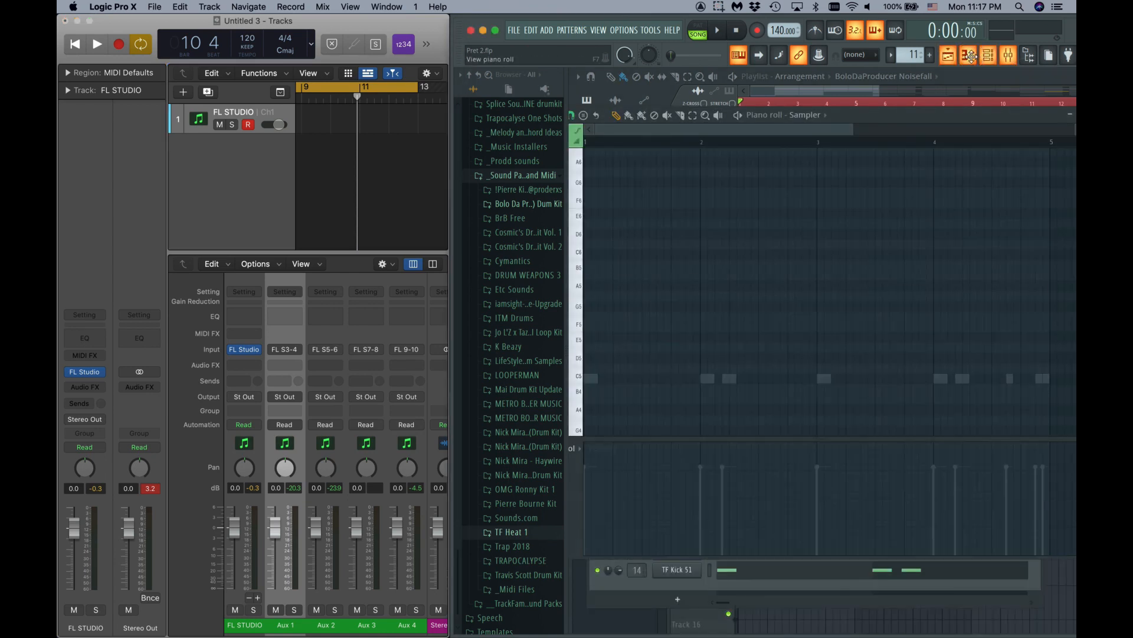
pyautogui.click(968, 56)
# - Turn off the piano roll, channel rack, mixer and browser, showing only the Playlist
pyautogui.click(969, 56)
pyautogui.click(988, 55)
pyautogui.click(1007, 55)
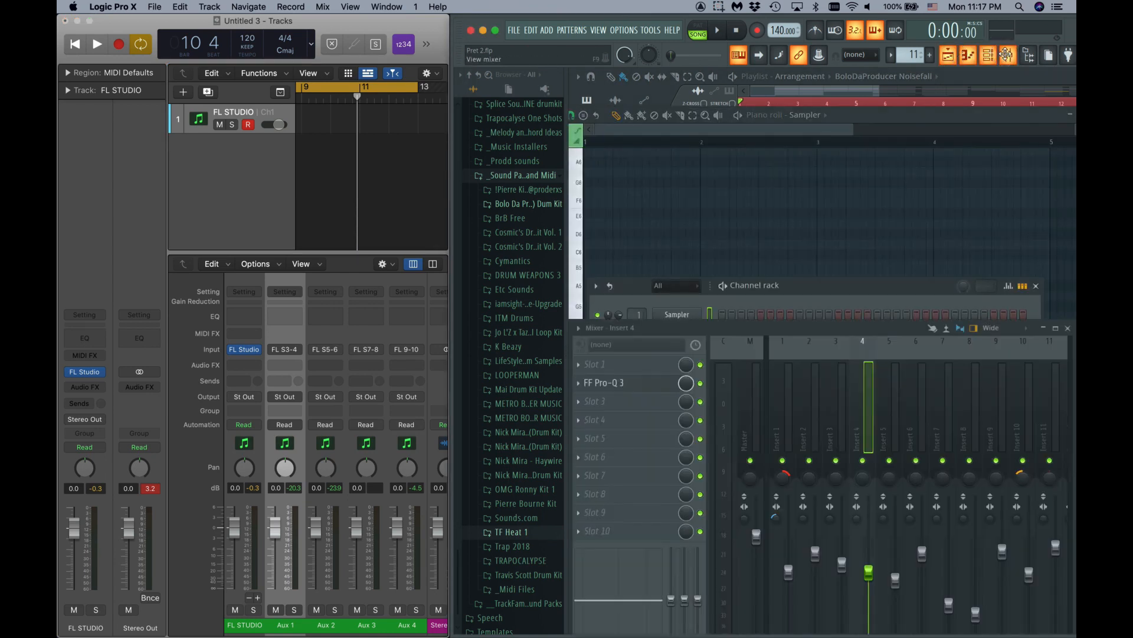
pyautogui.click(1027, 56)
pyautogui.click(1007, 55)
pyautogui.click(981, 58)
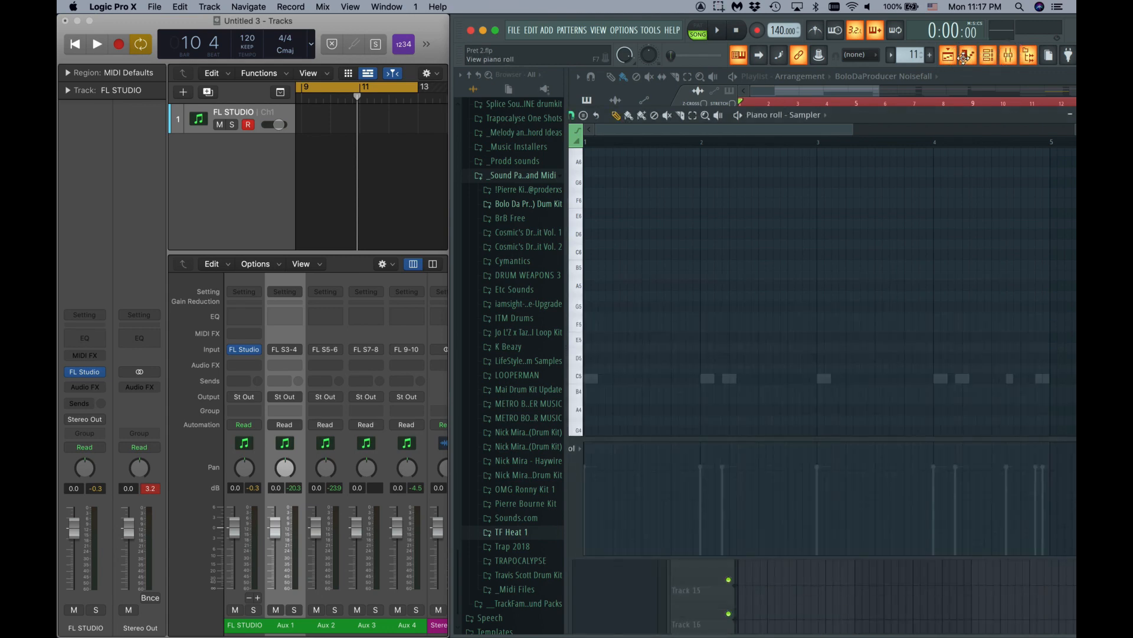
pyautogui.click(950, 57)
pyautogui.click(950, 57)
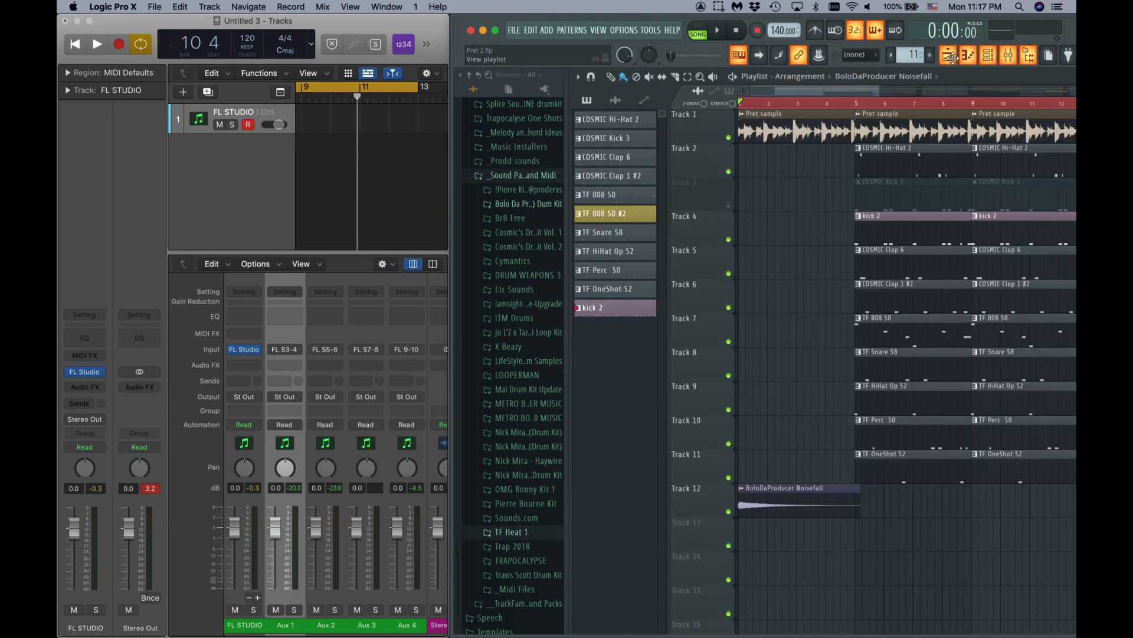